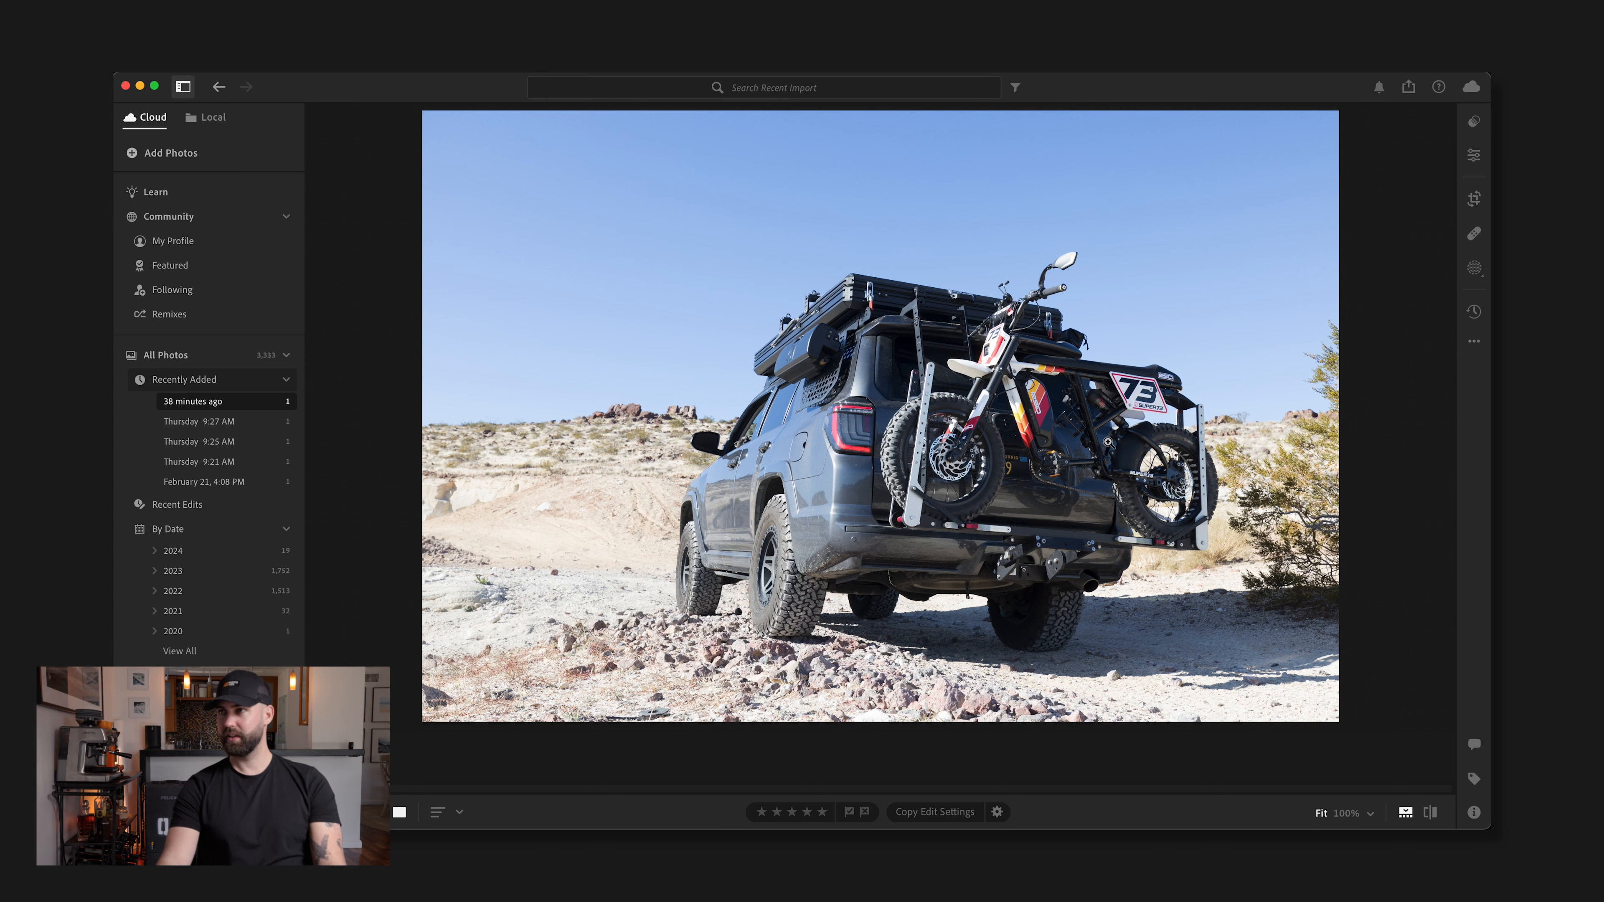
# Apply the automatic light and color adjustments to the desert truck photo
pyautogui.click(1474, 157)
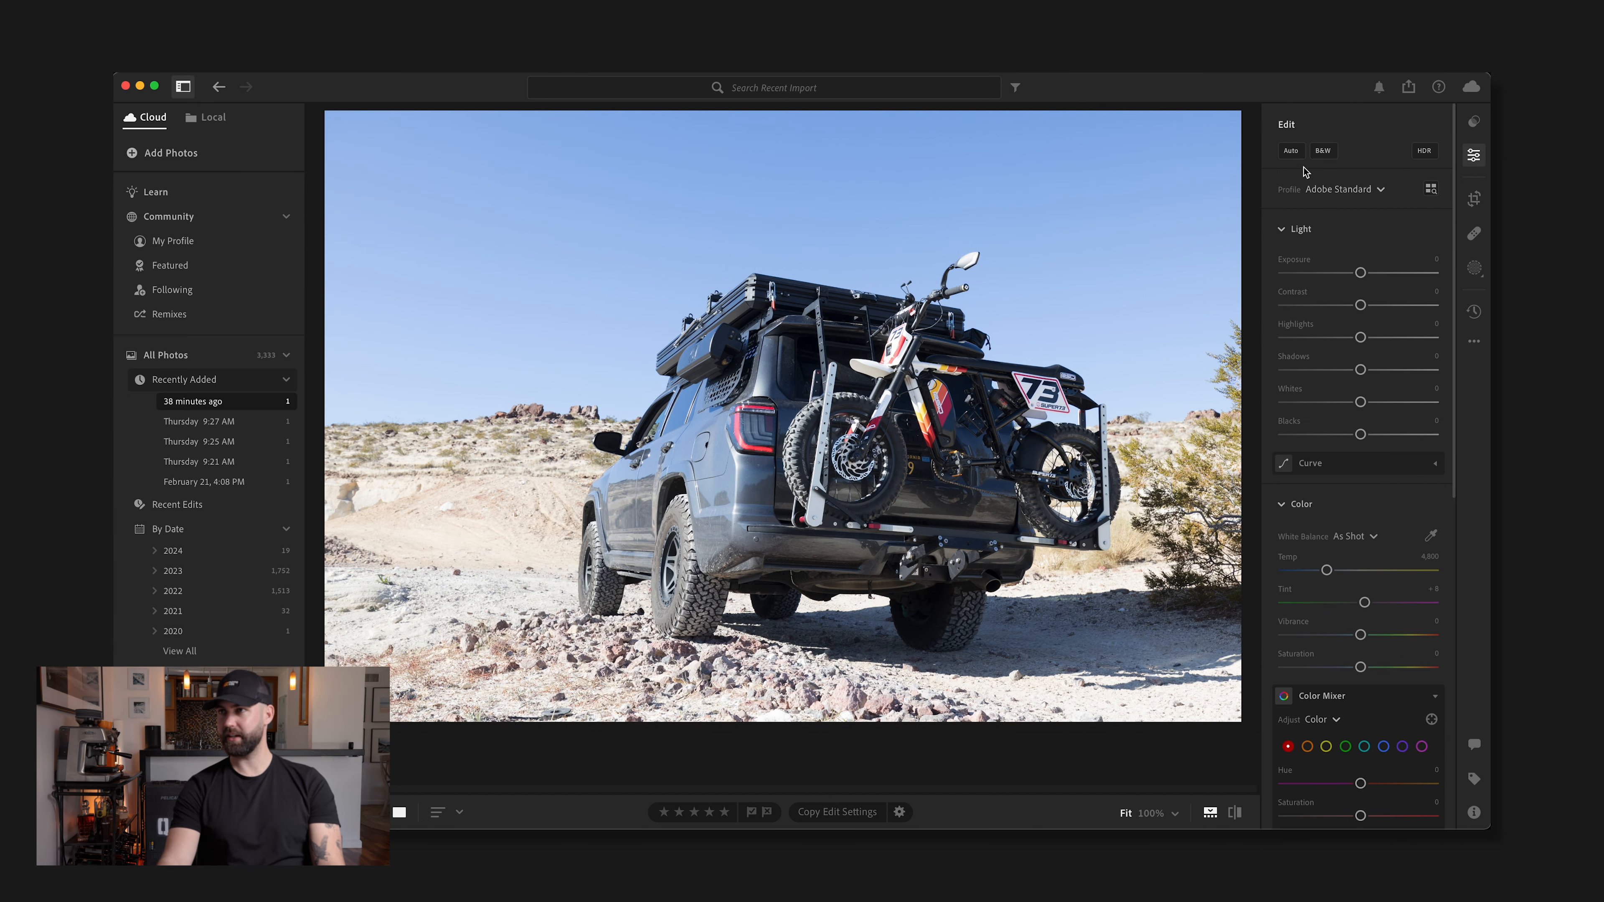
pyautogui.click(1291, 152)
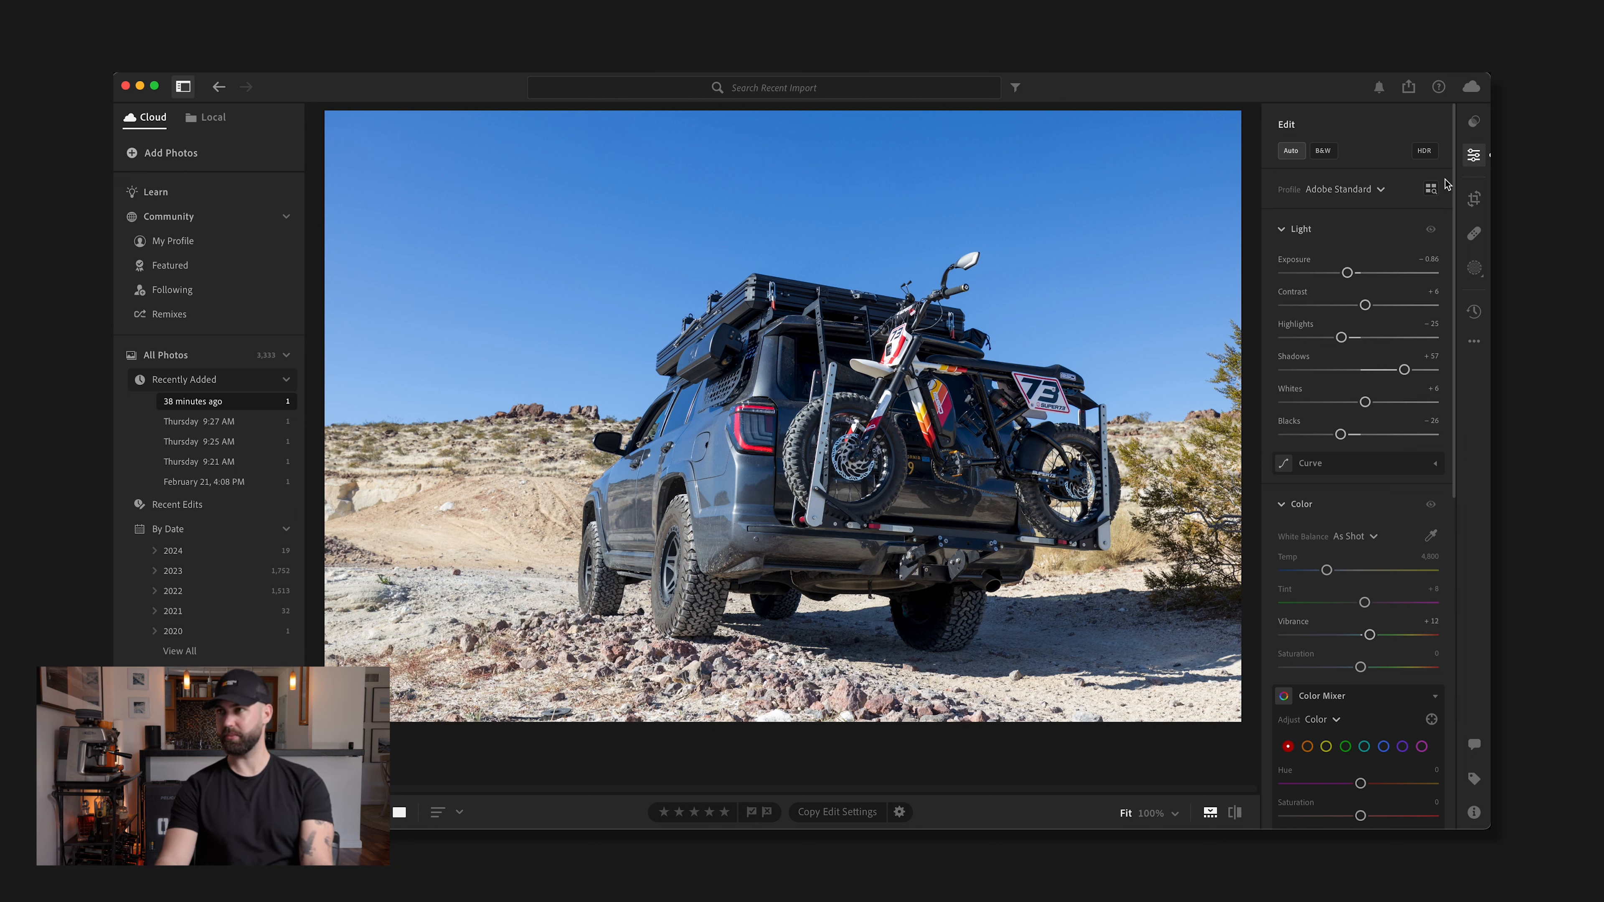
# Apply the WN09 preset from the premium Seasons: Winter group at an amount of 100
pyautogui.click(1476, 124)
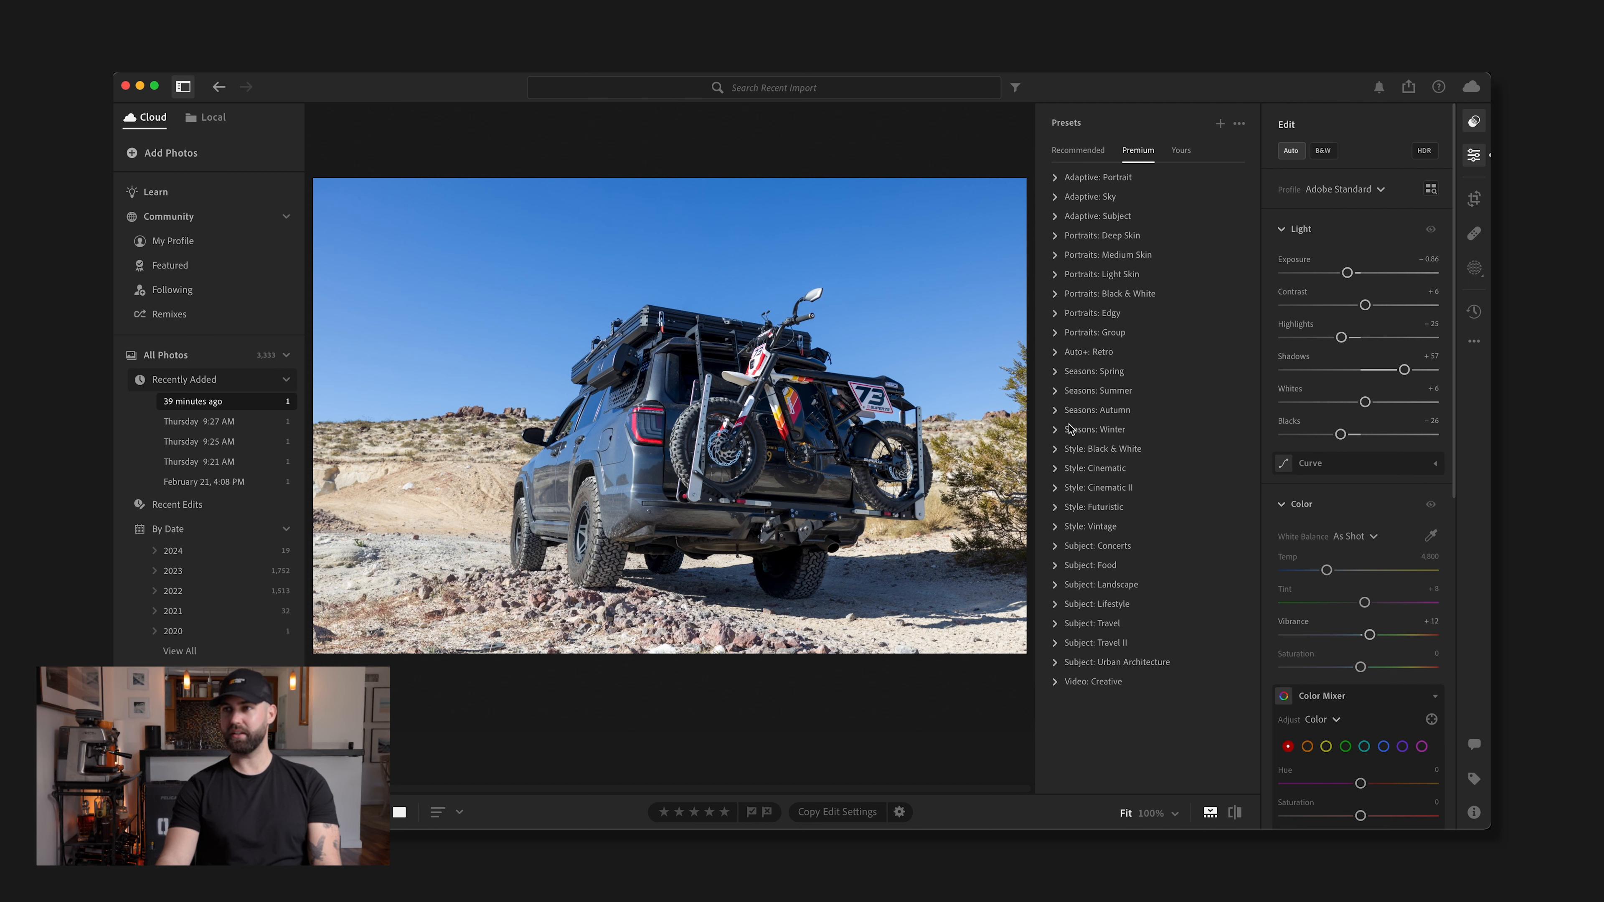
pyautogui.click(1054, 412)
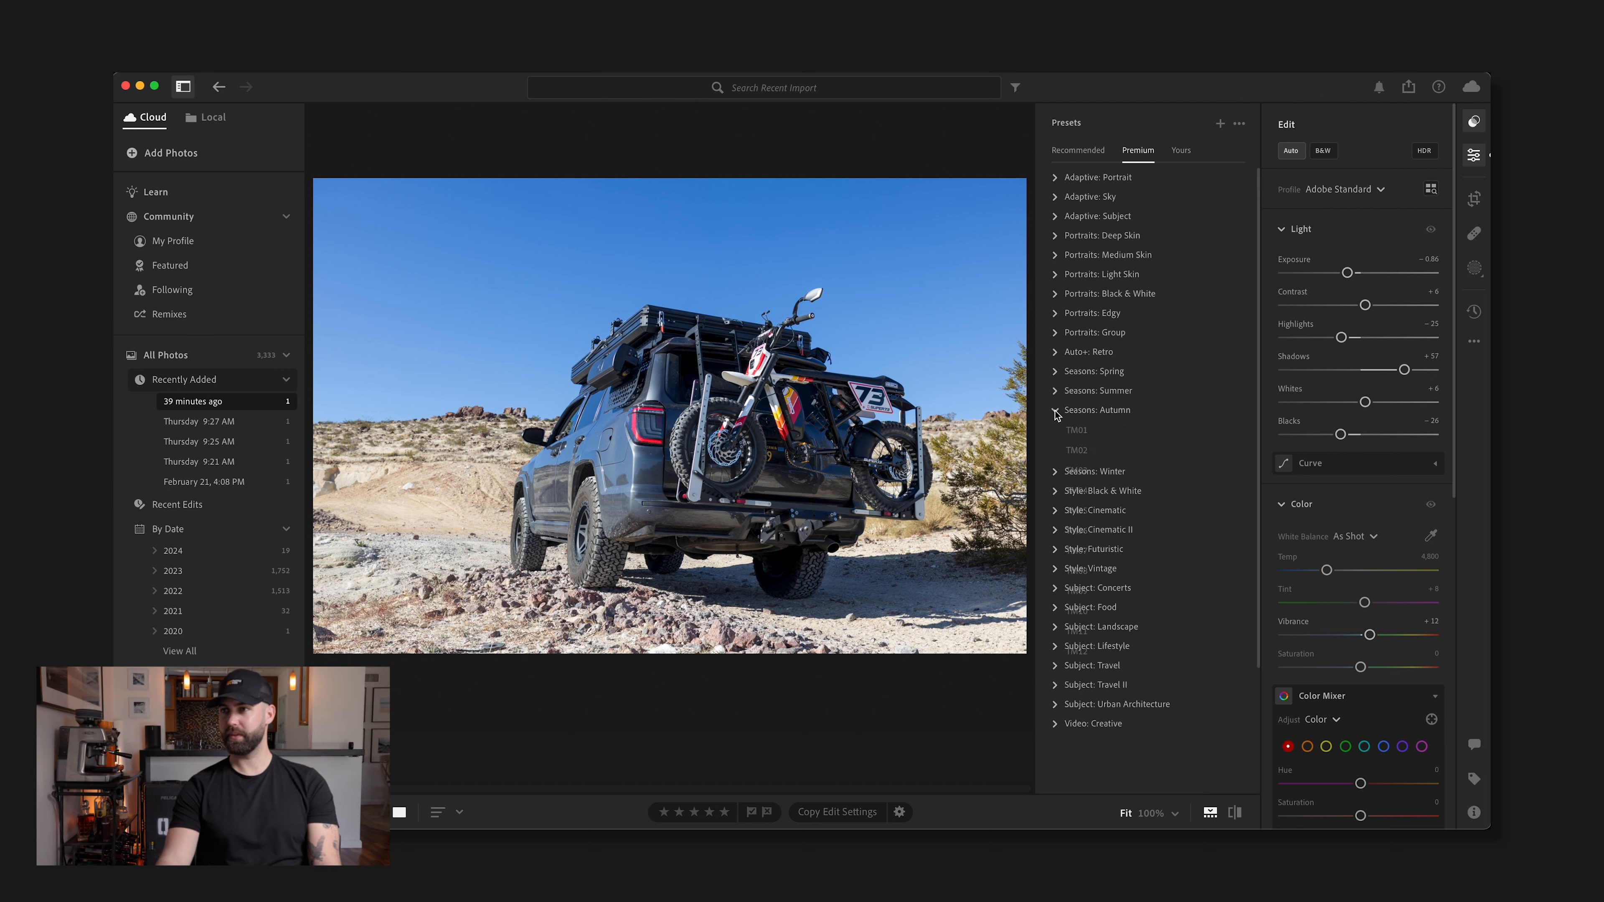
pyautogui.click(1057, 410)
pyautogui.click(1056, 430)
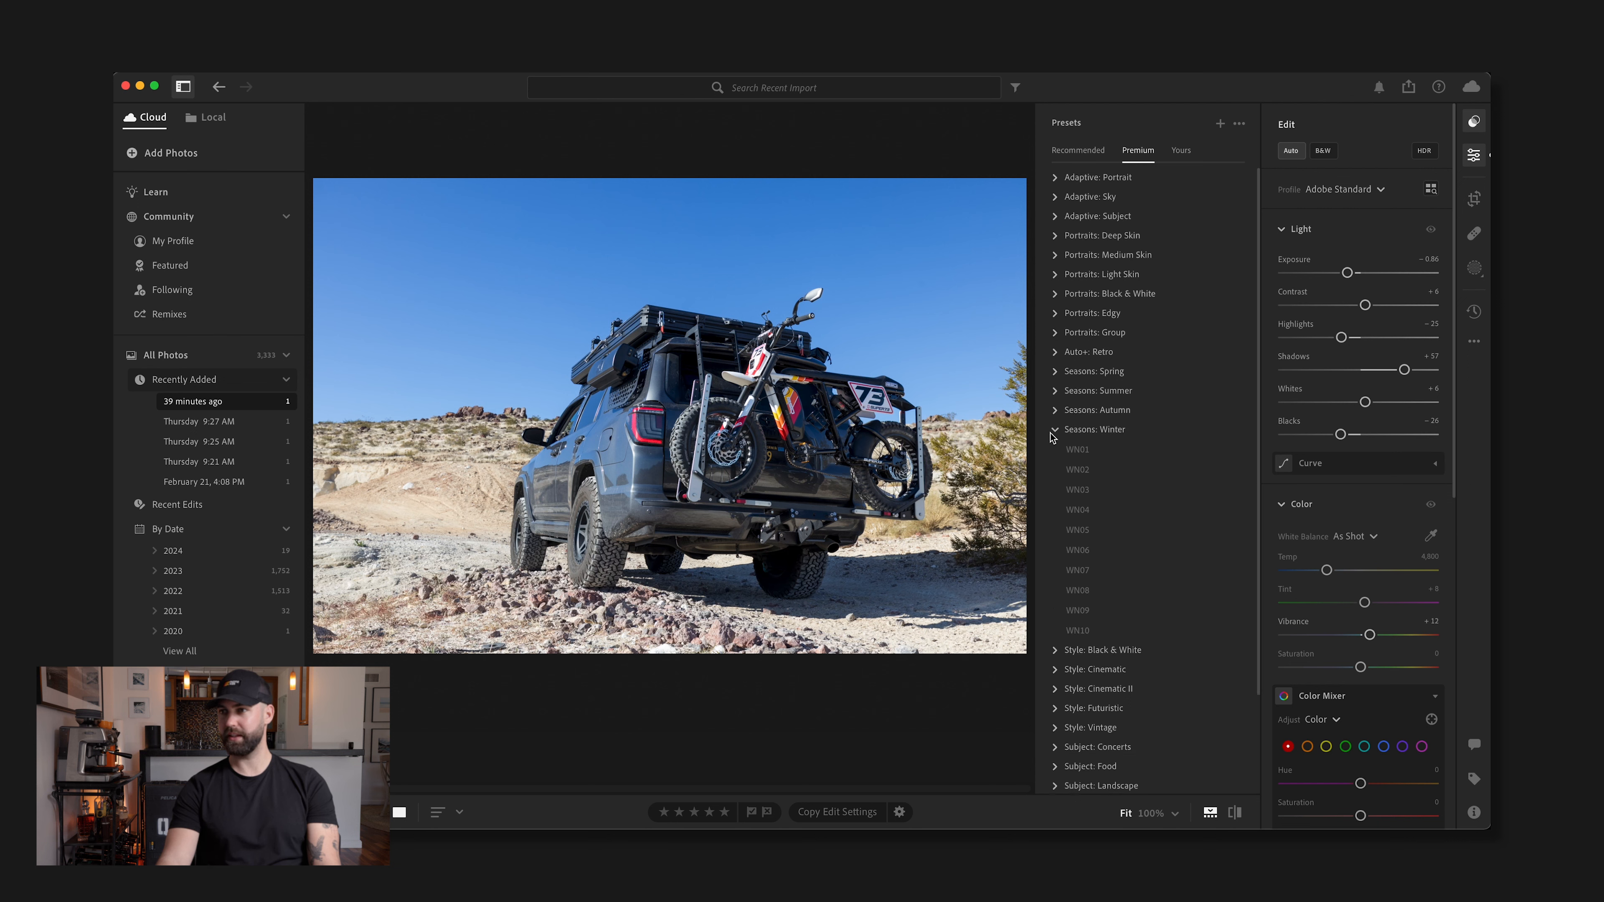
pyautogui.click(1076, 612)
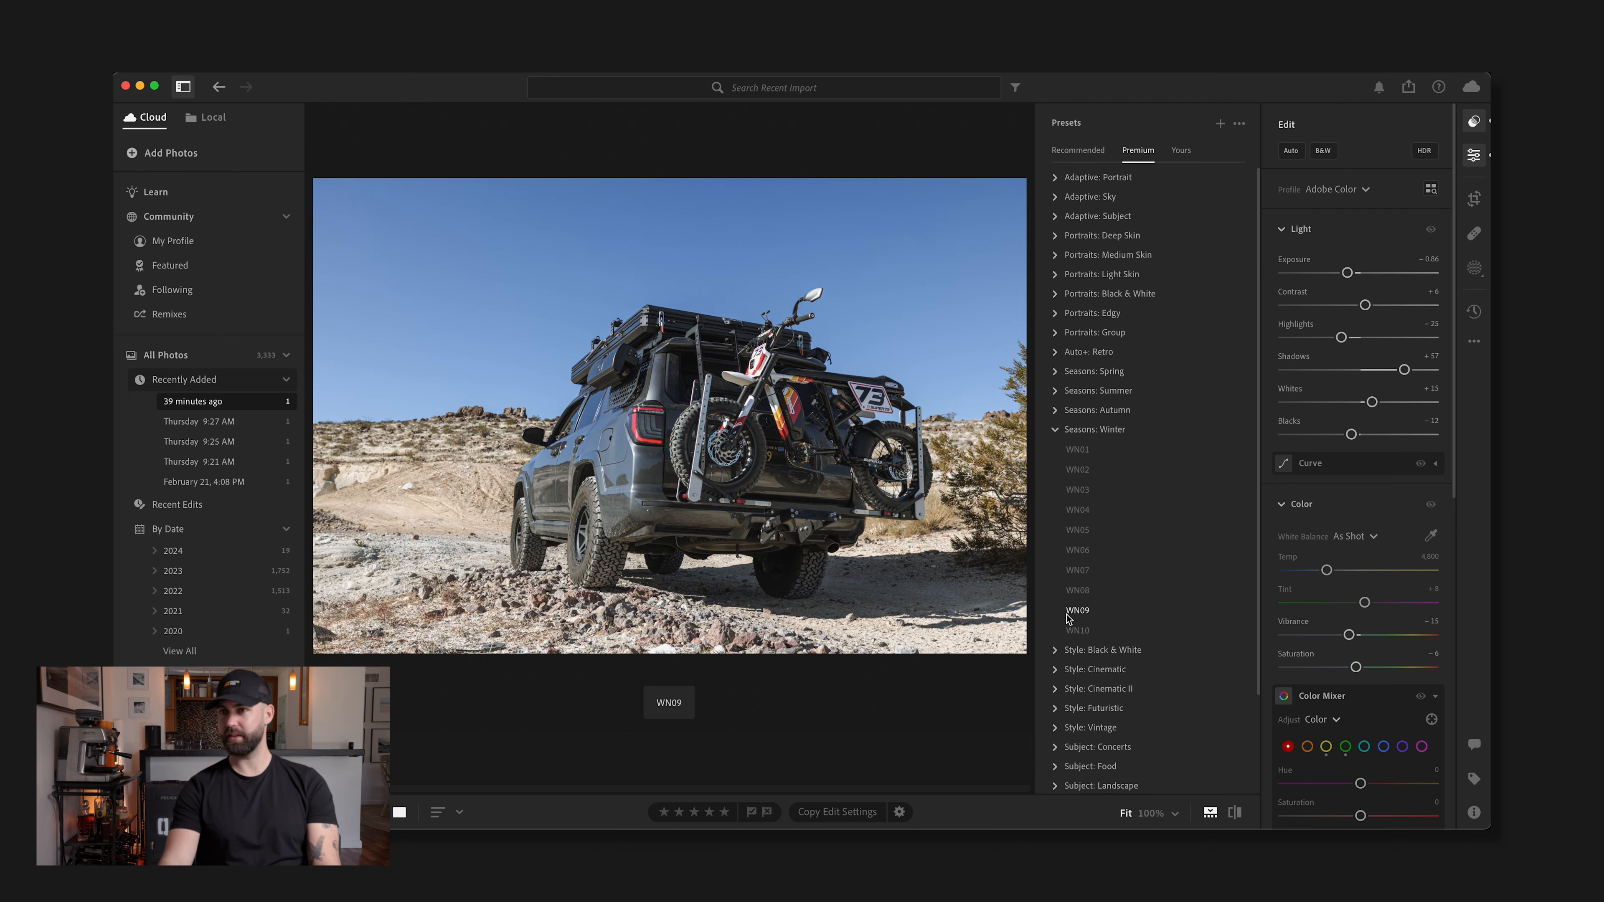
pyautogui.click(1091, 611)
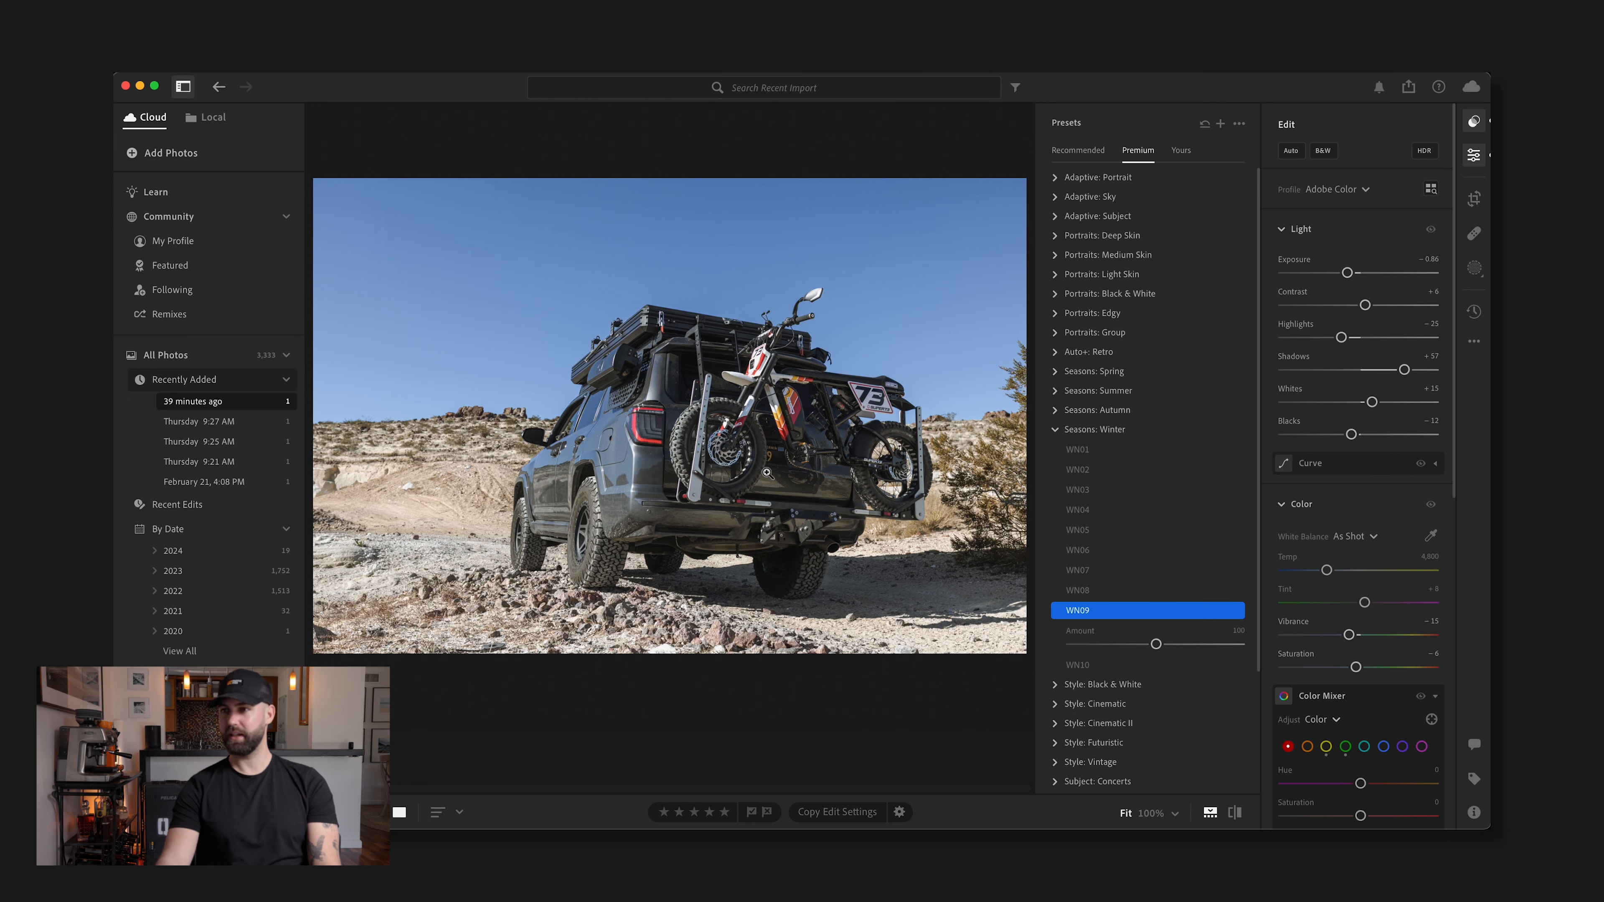
pyautogui.moveTo(1155, 645)
pyautogui.mouseDown()
pyautogui.moveTo(1131, 644)
pyautogui.moveTo(1168, 645)
pyautogui.moveTo(1118, 646)
pyautogui.moveTo(1153, 645)
pyautogui.mouseUp()
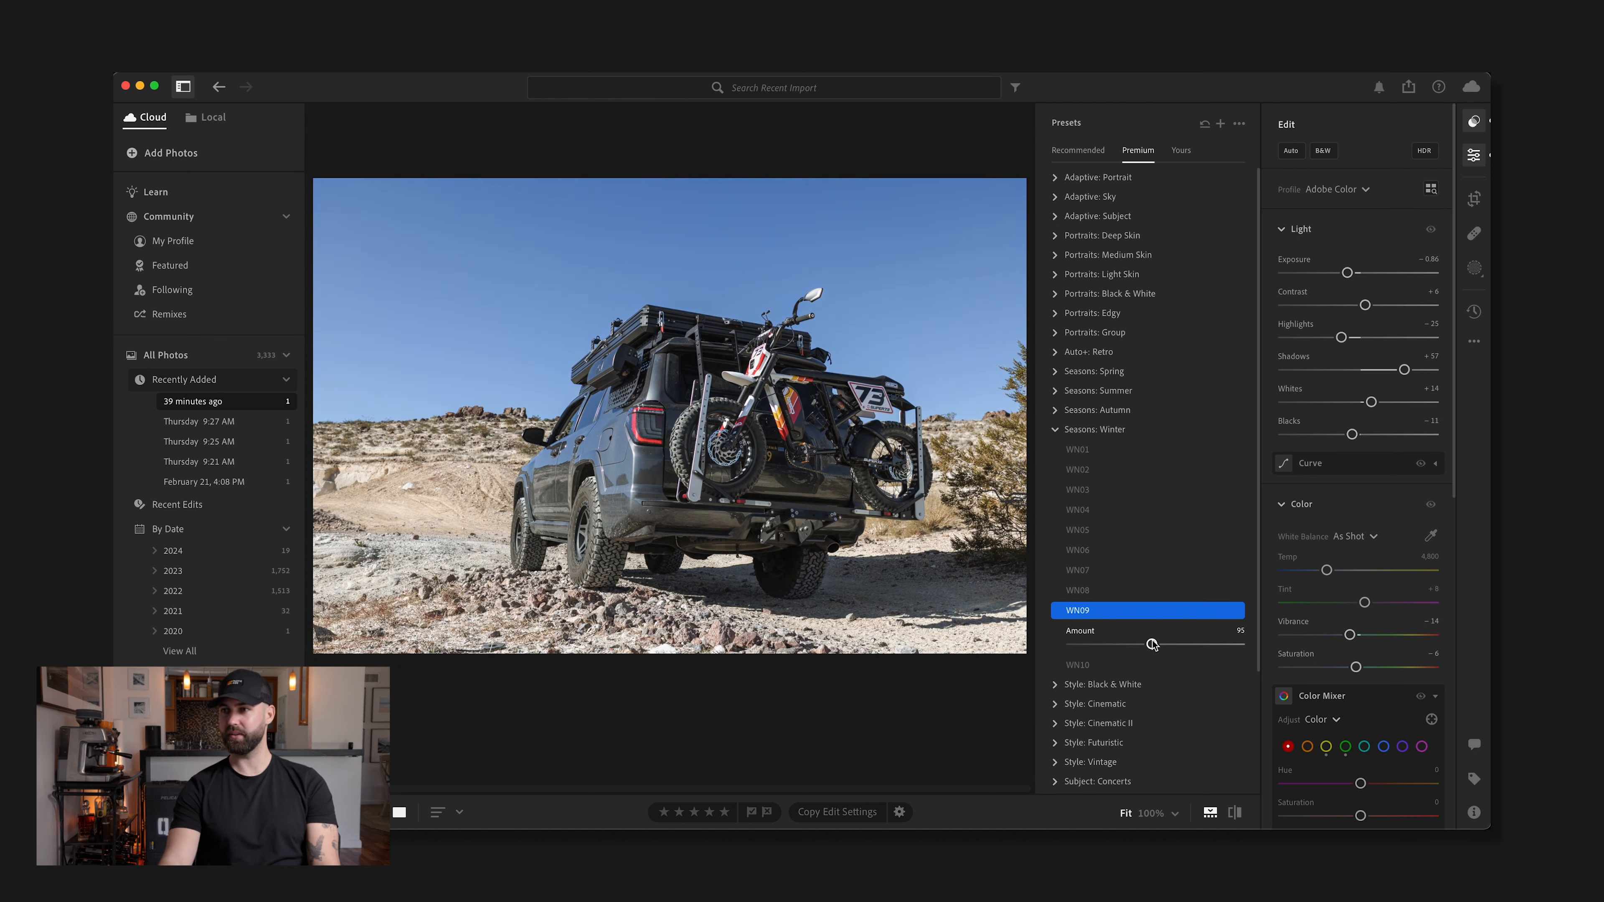
pyautogui.click(1133, 608)
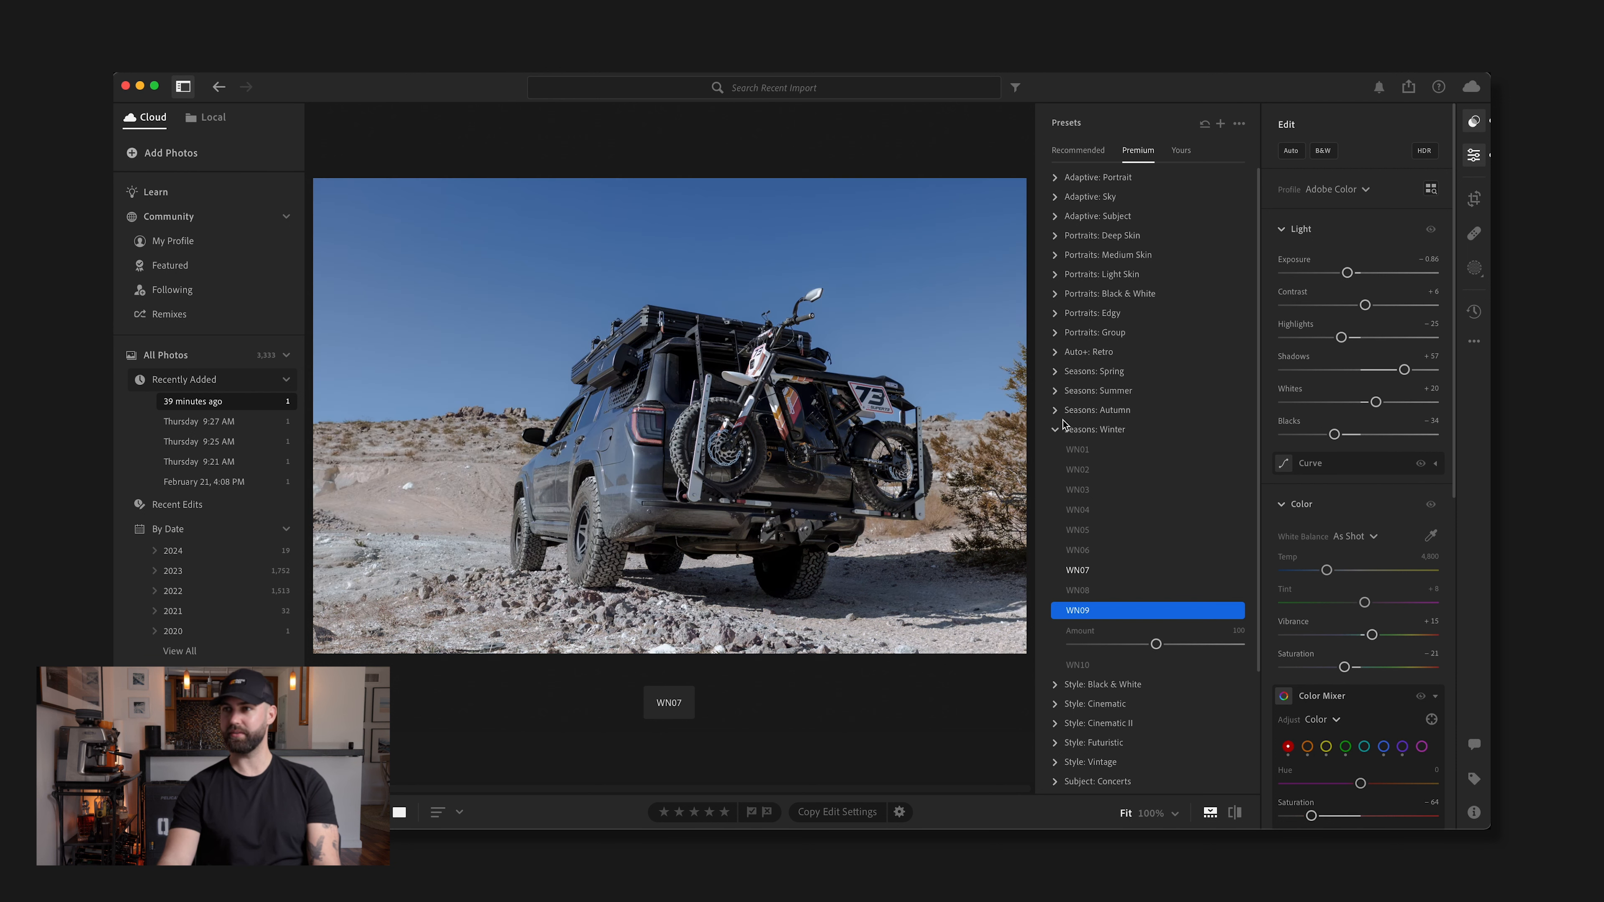
pyautogui.click(1056, 430)
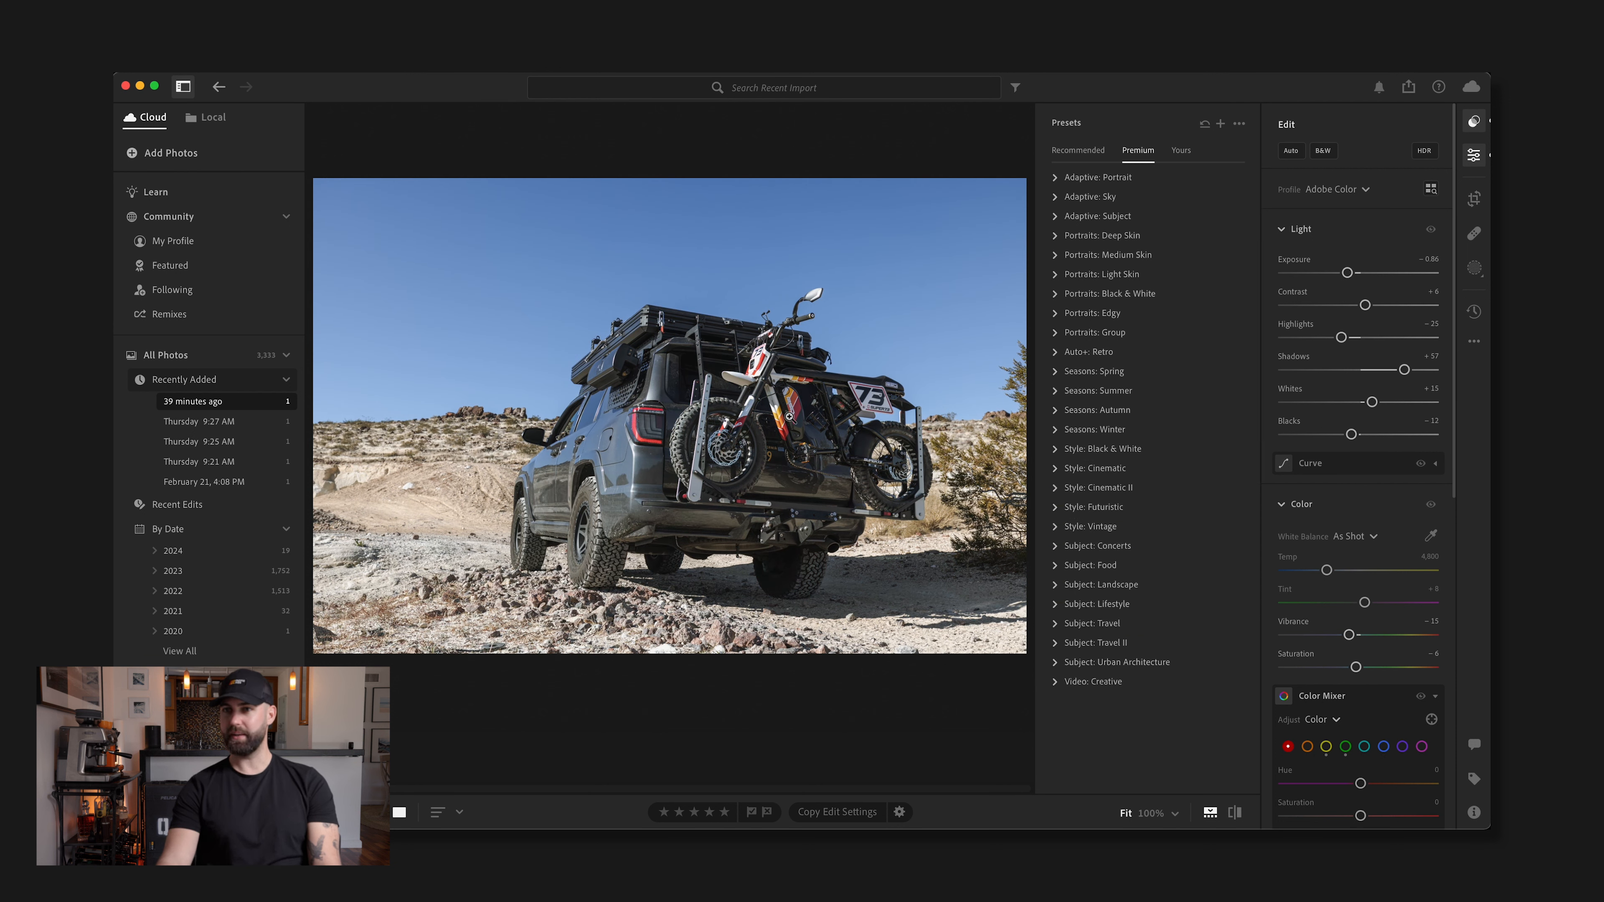
# Compare the photo with its original, and warm the white balance to a temperature of 5,782
pyautogui.press('\\')
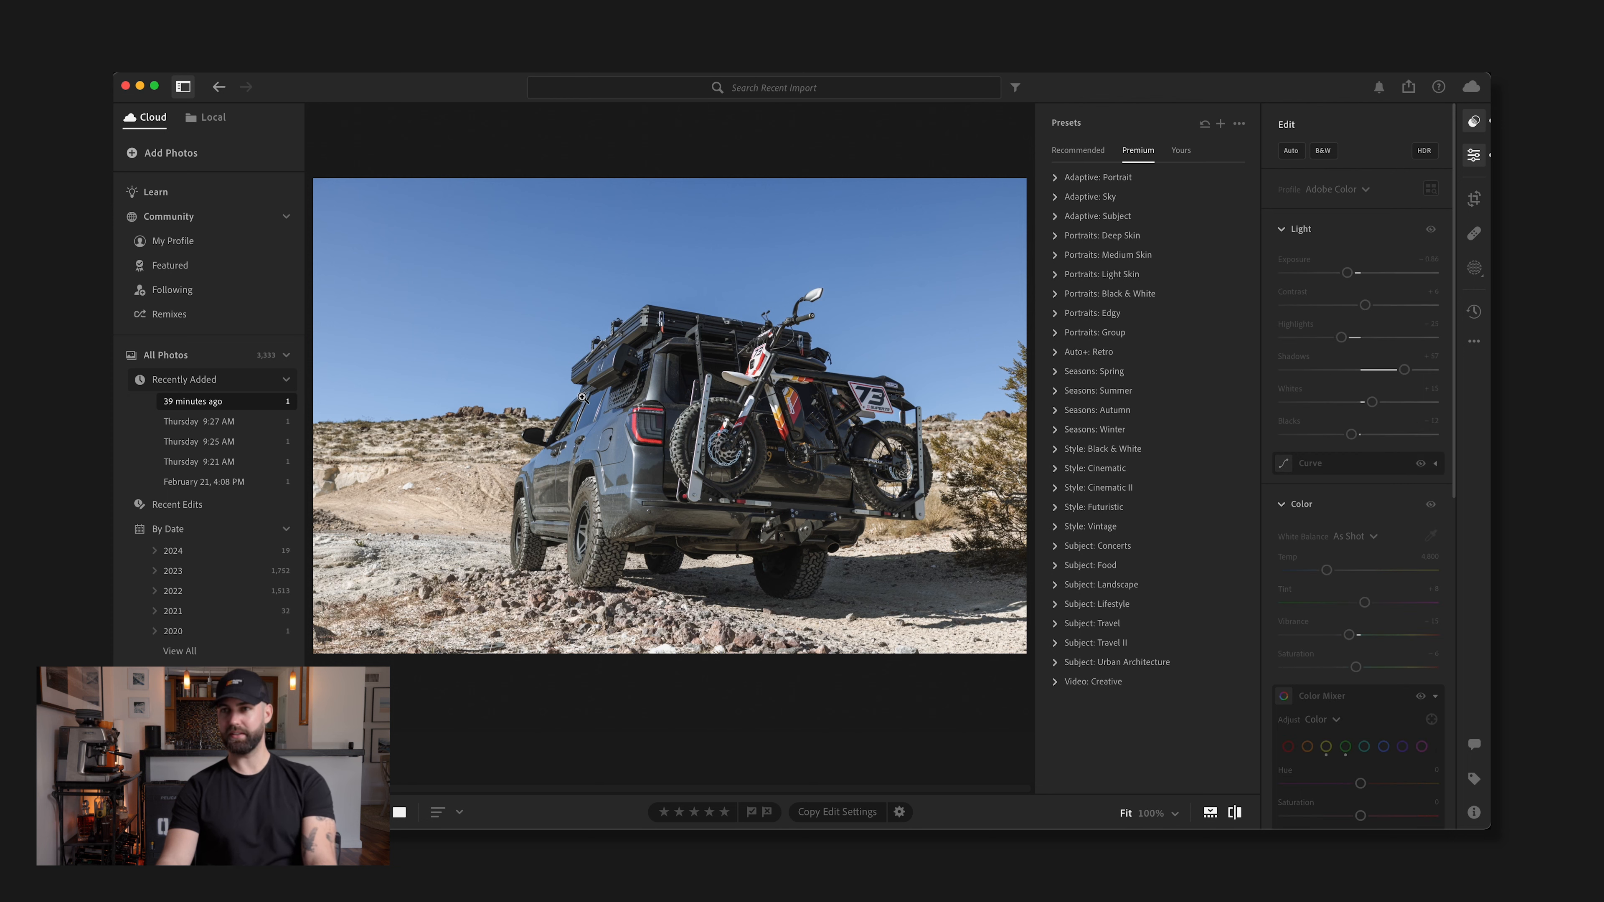
pyautogui.press('\\')
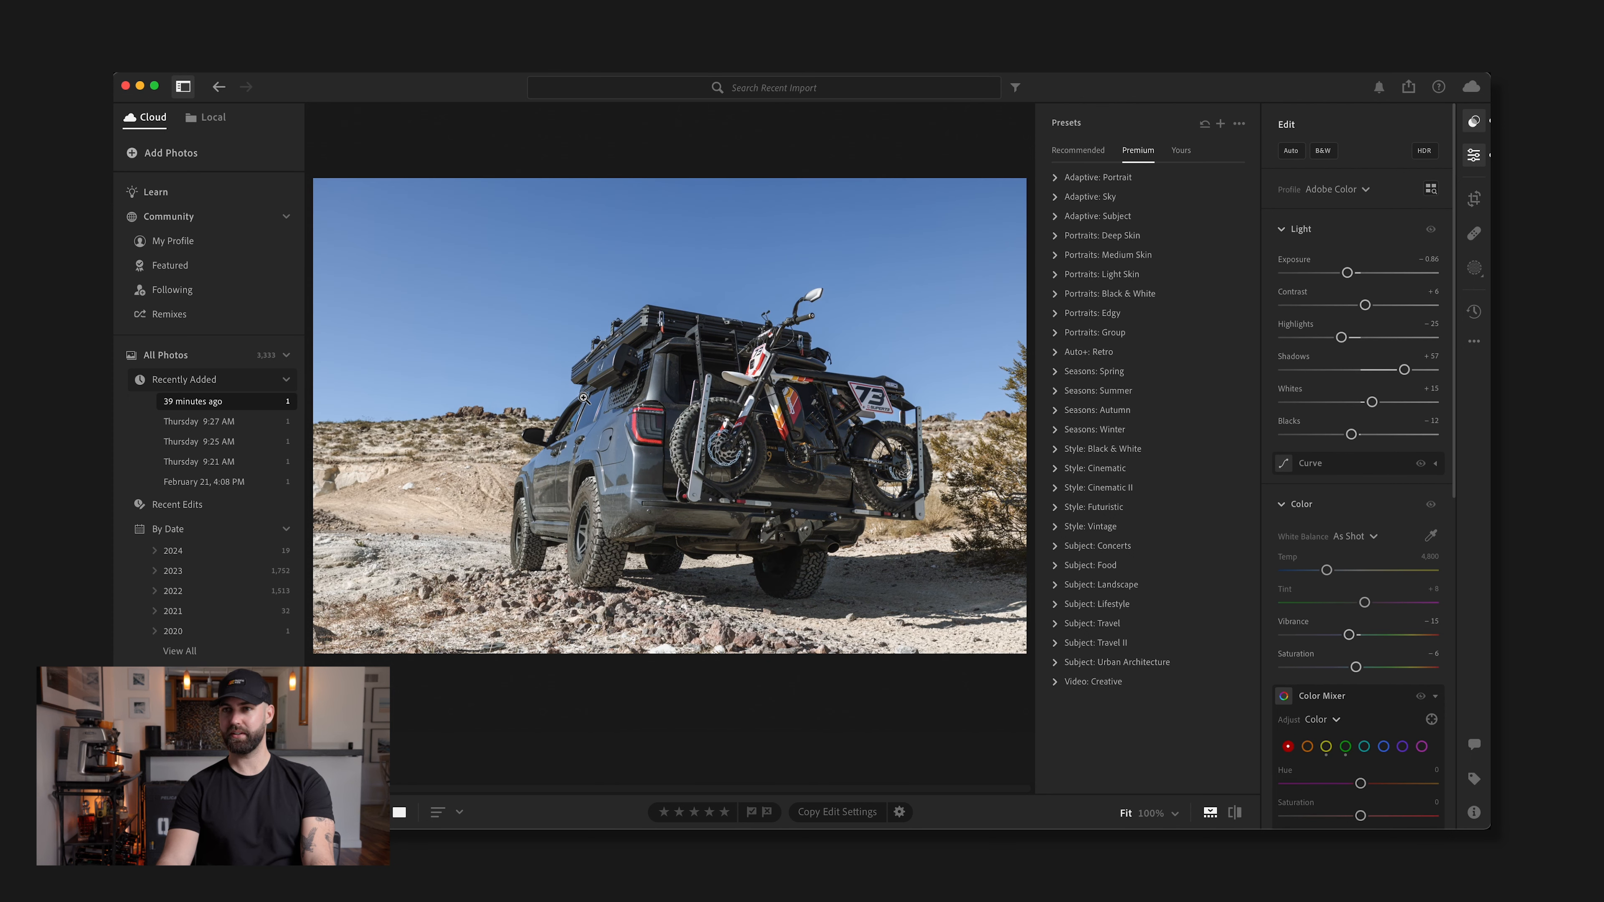
pyautogui.press('\\')
pyautogui.press('\\')
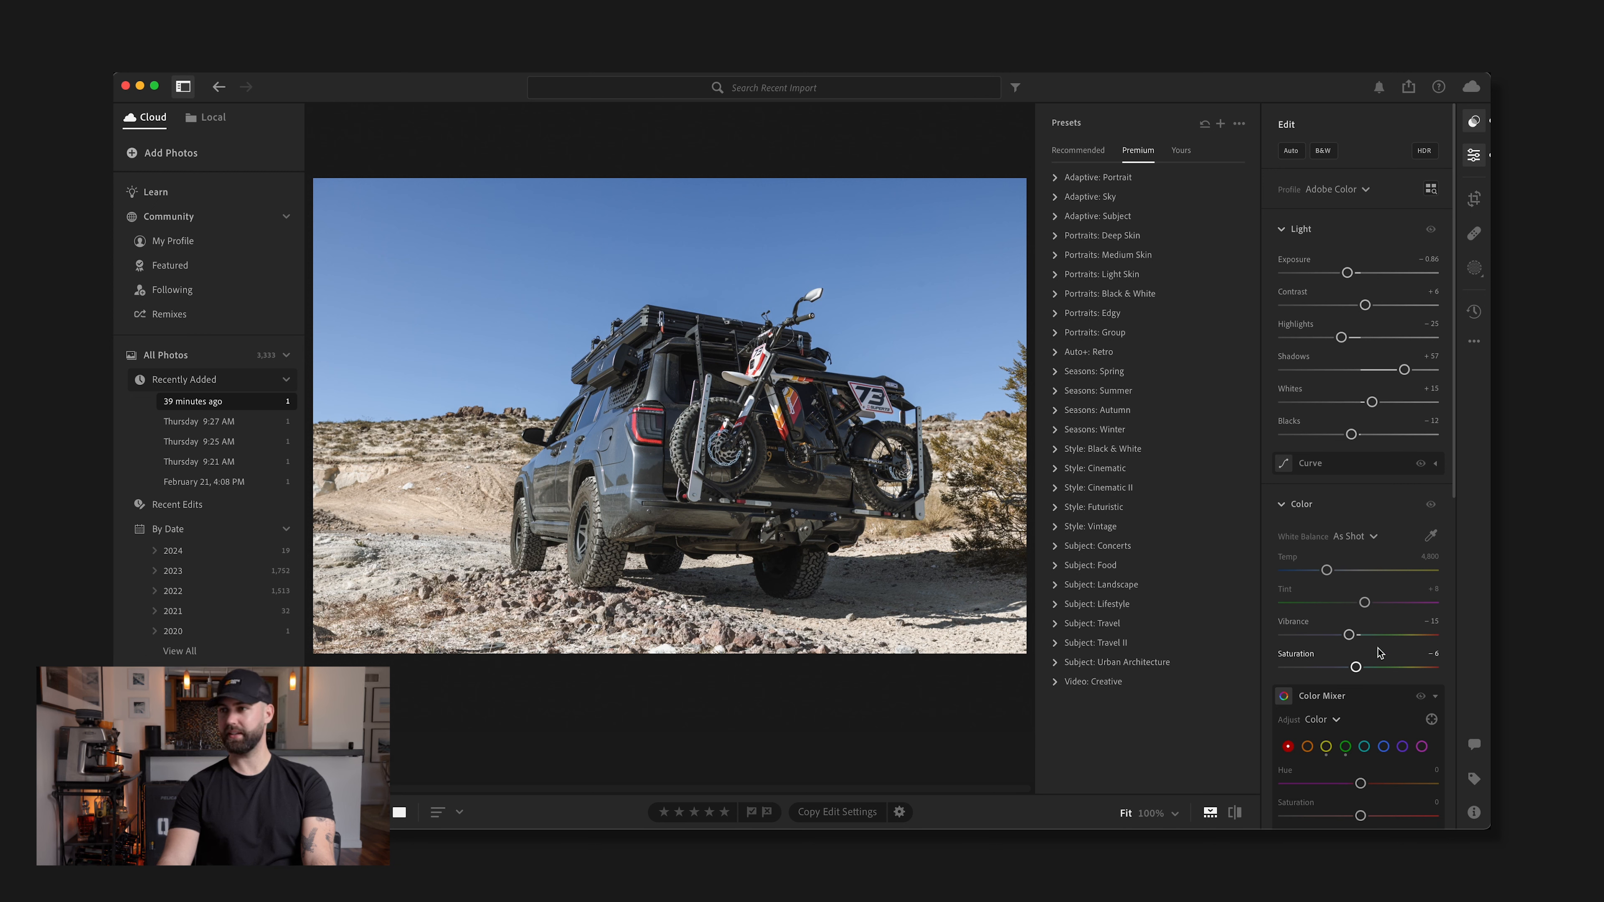
pyautogui.moveTo(1327, 570); pyautogui.dragTo(1342, 571)
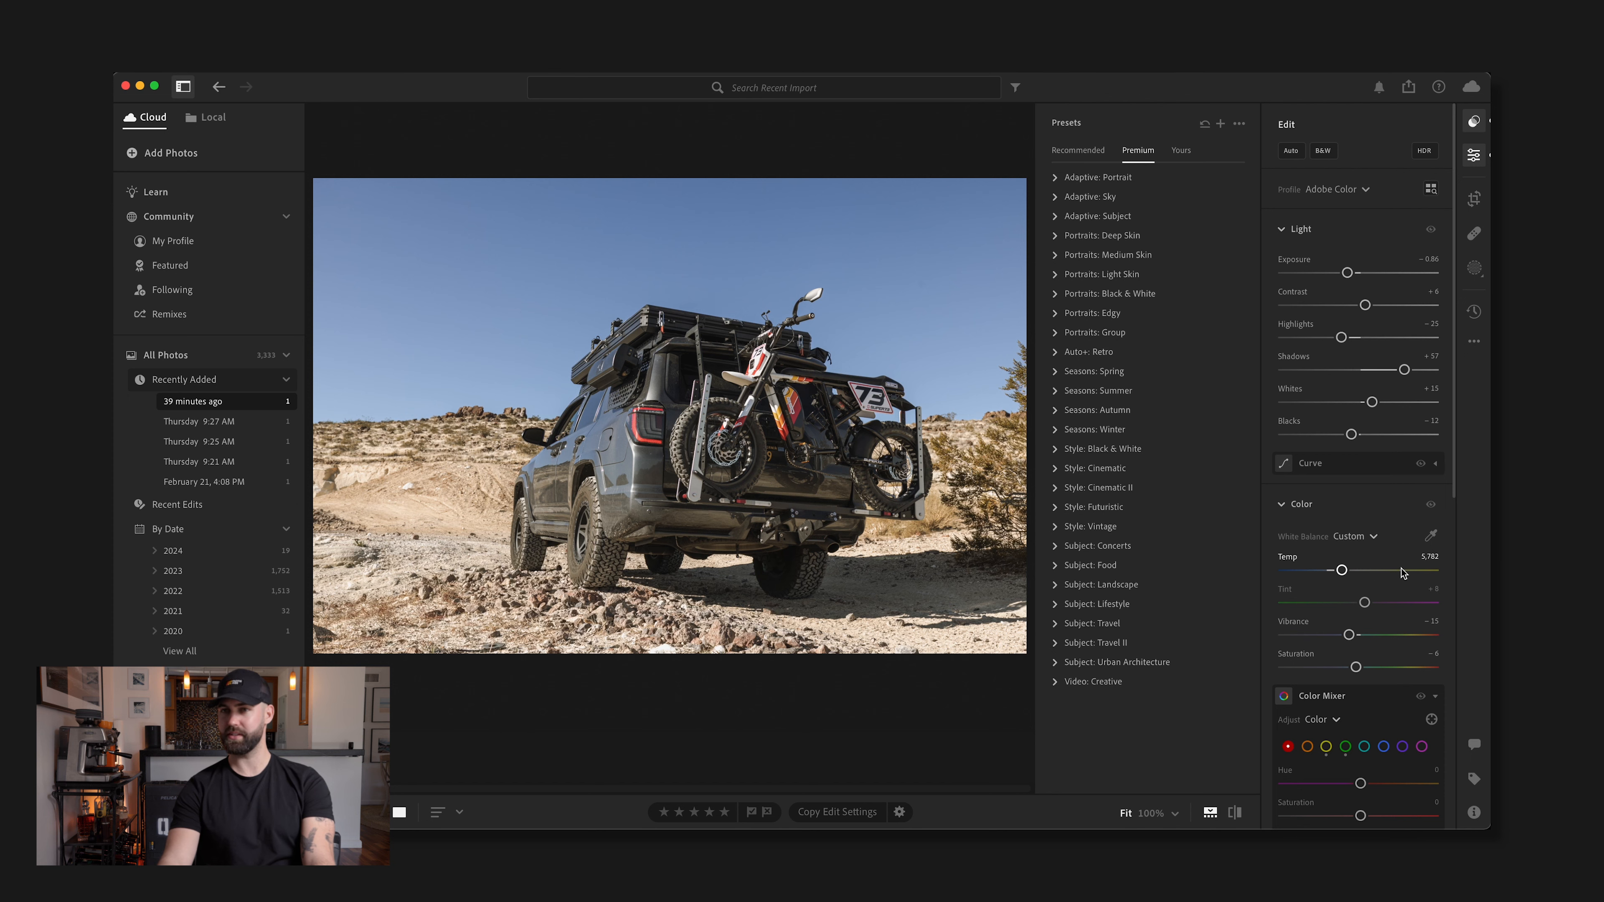
pyautogui.click(494, 526)
pyautogui.click(507, 509)
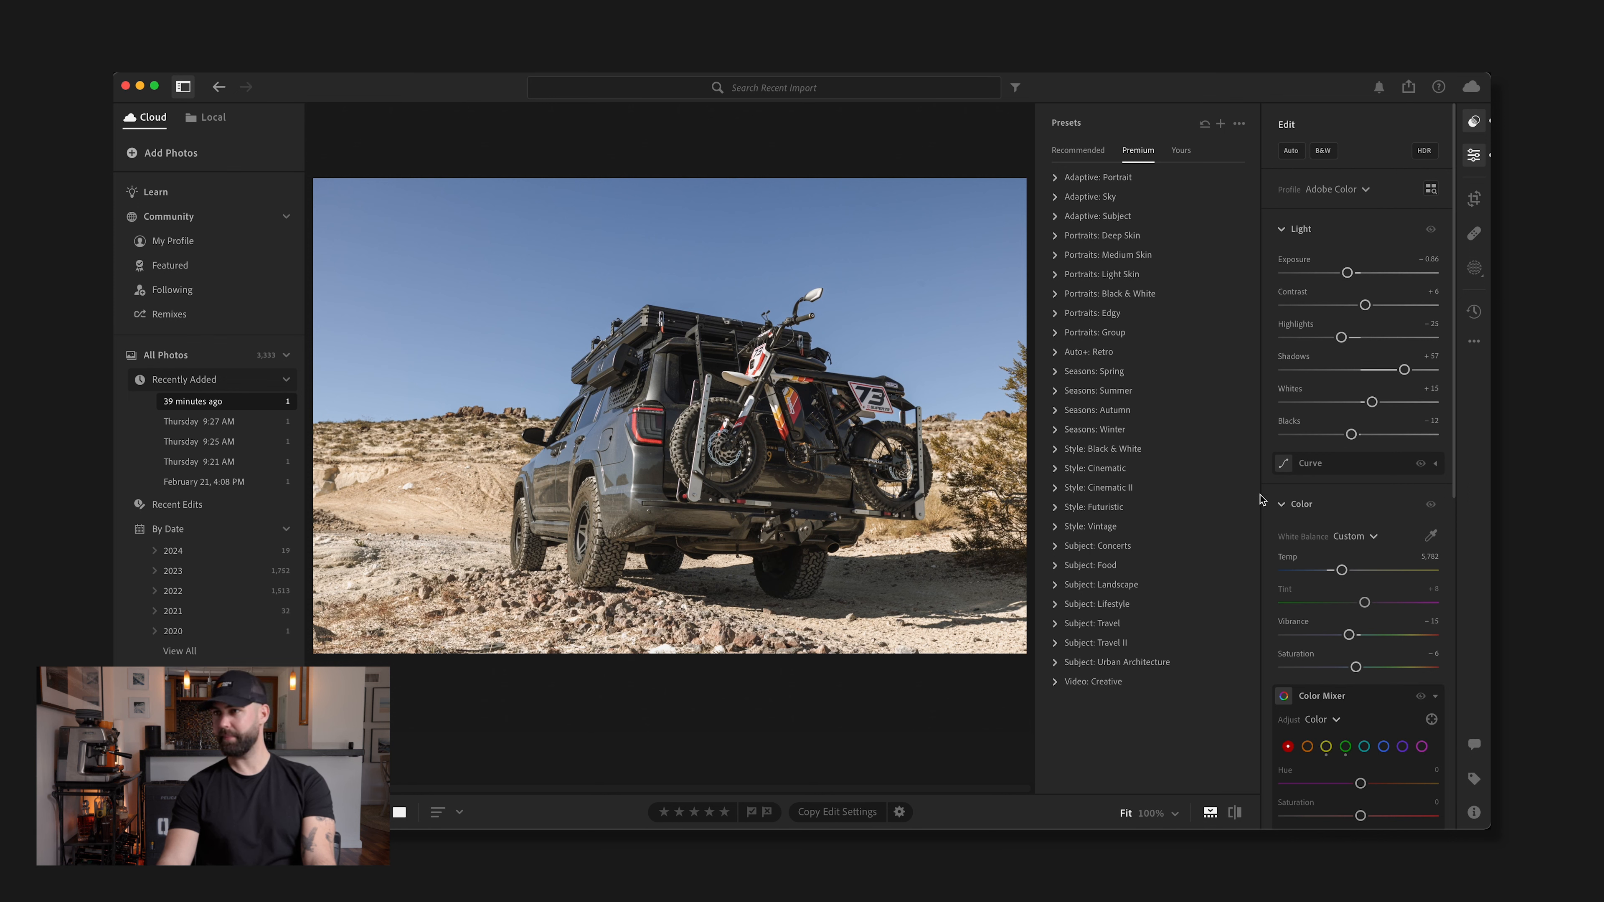
# Mask the truck and bike as the subject, and set the mask's Shadows to +19 and Highlights to +13
pyautogui.scroll(-1, 1356, 430)
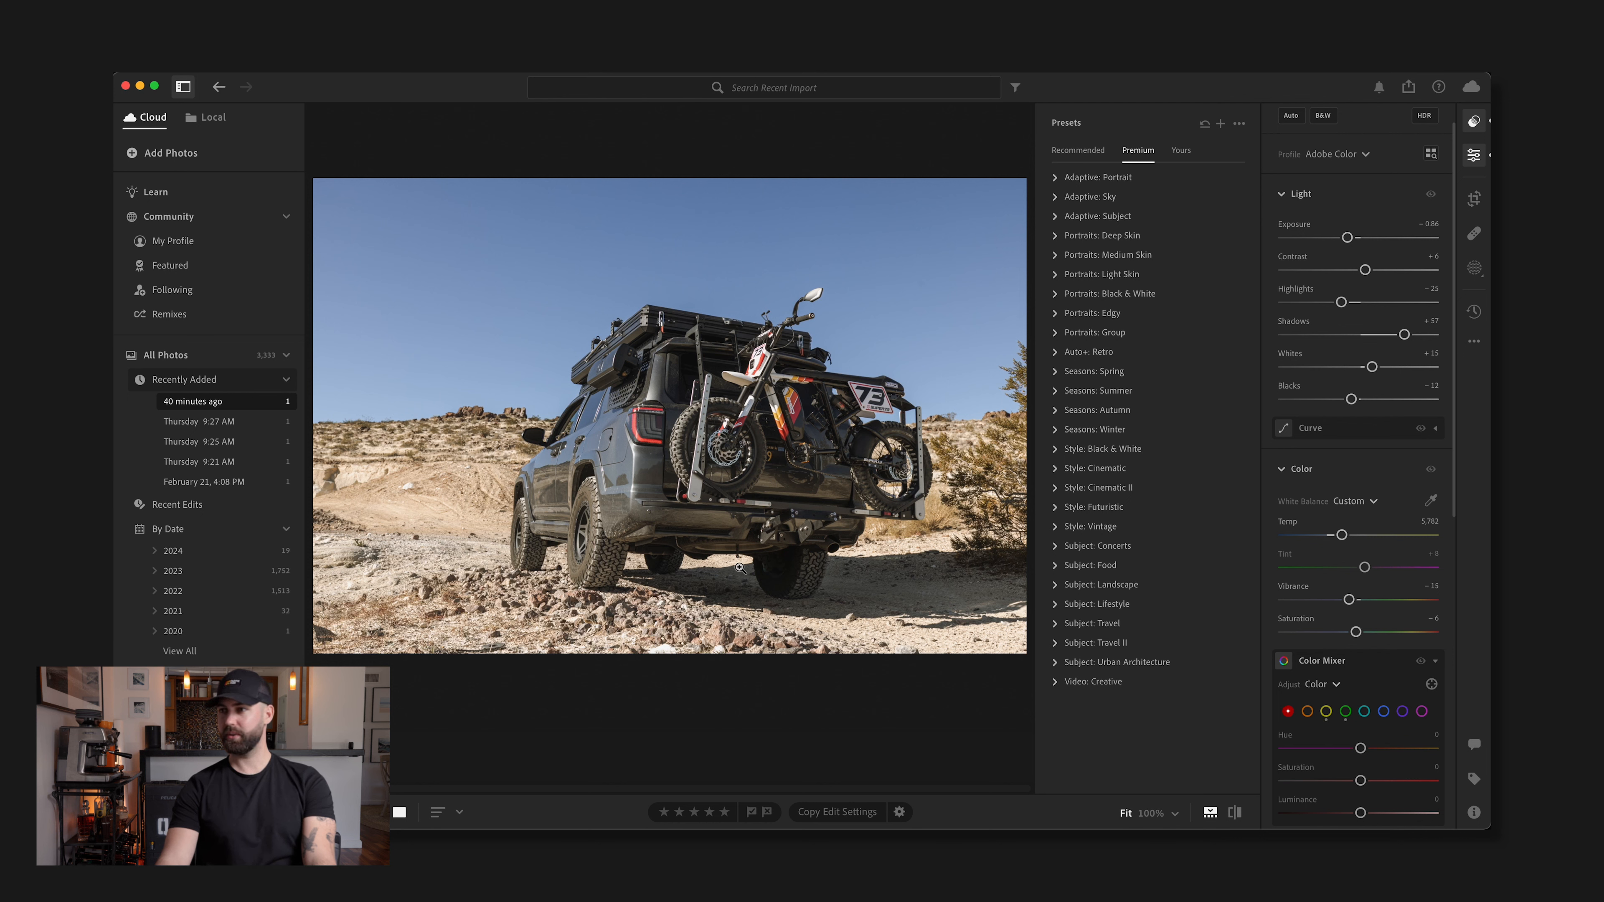
pyautogui.click(1474, 268)
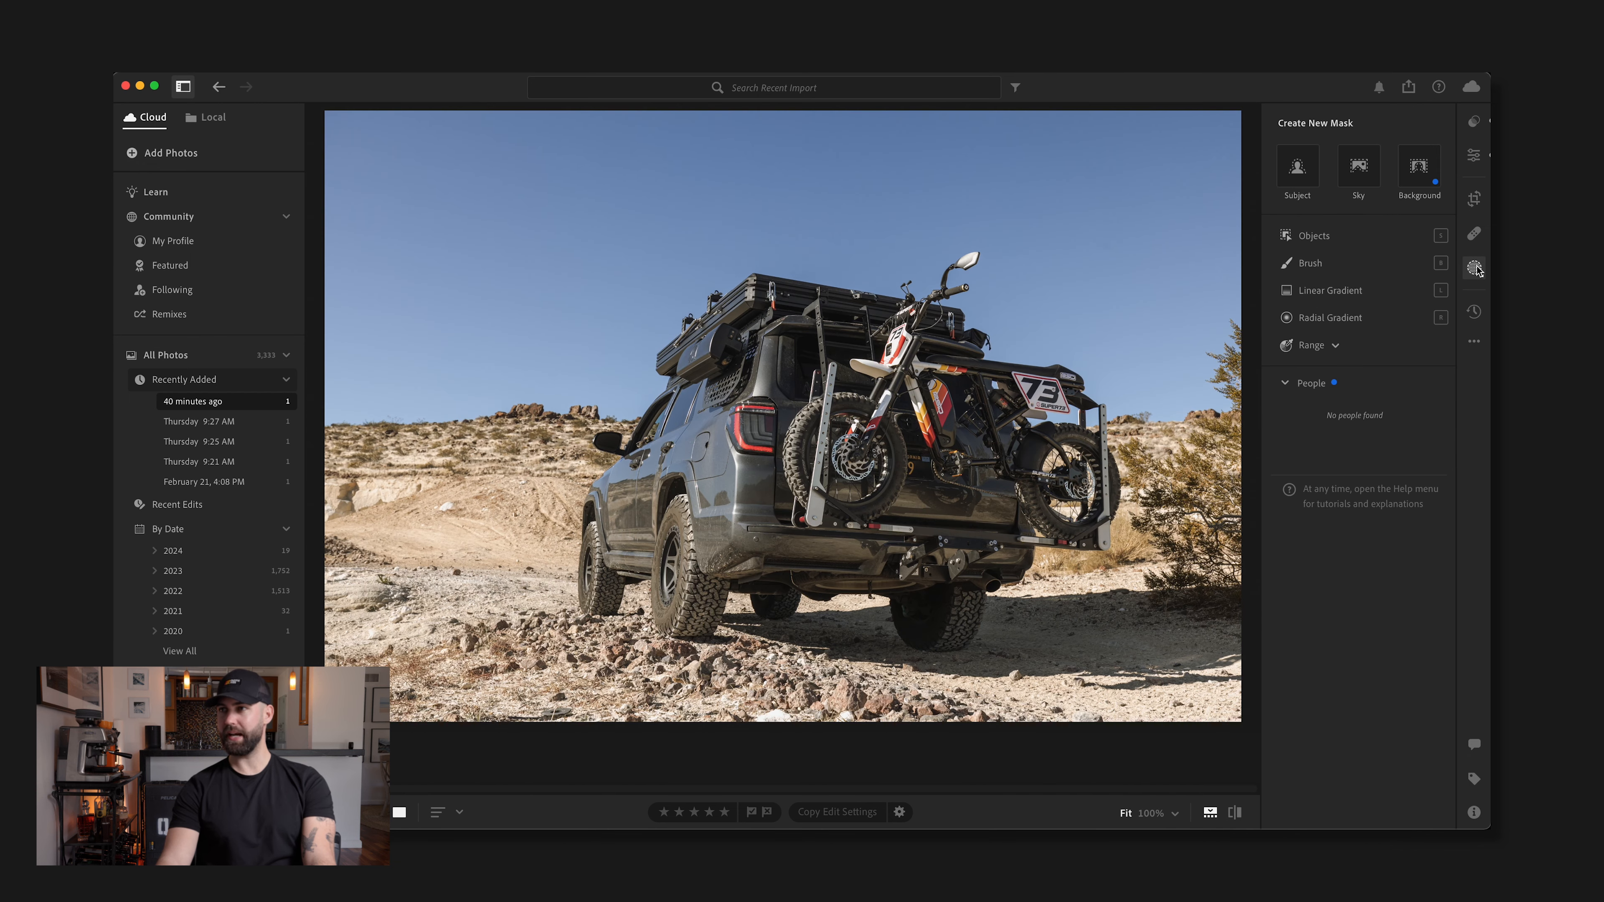
pyautogui.click(1297, 170)
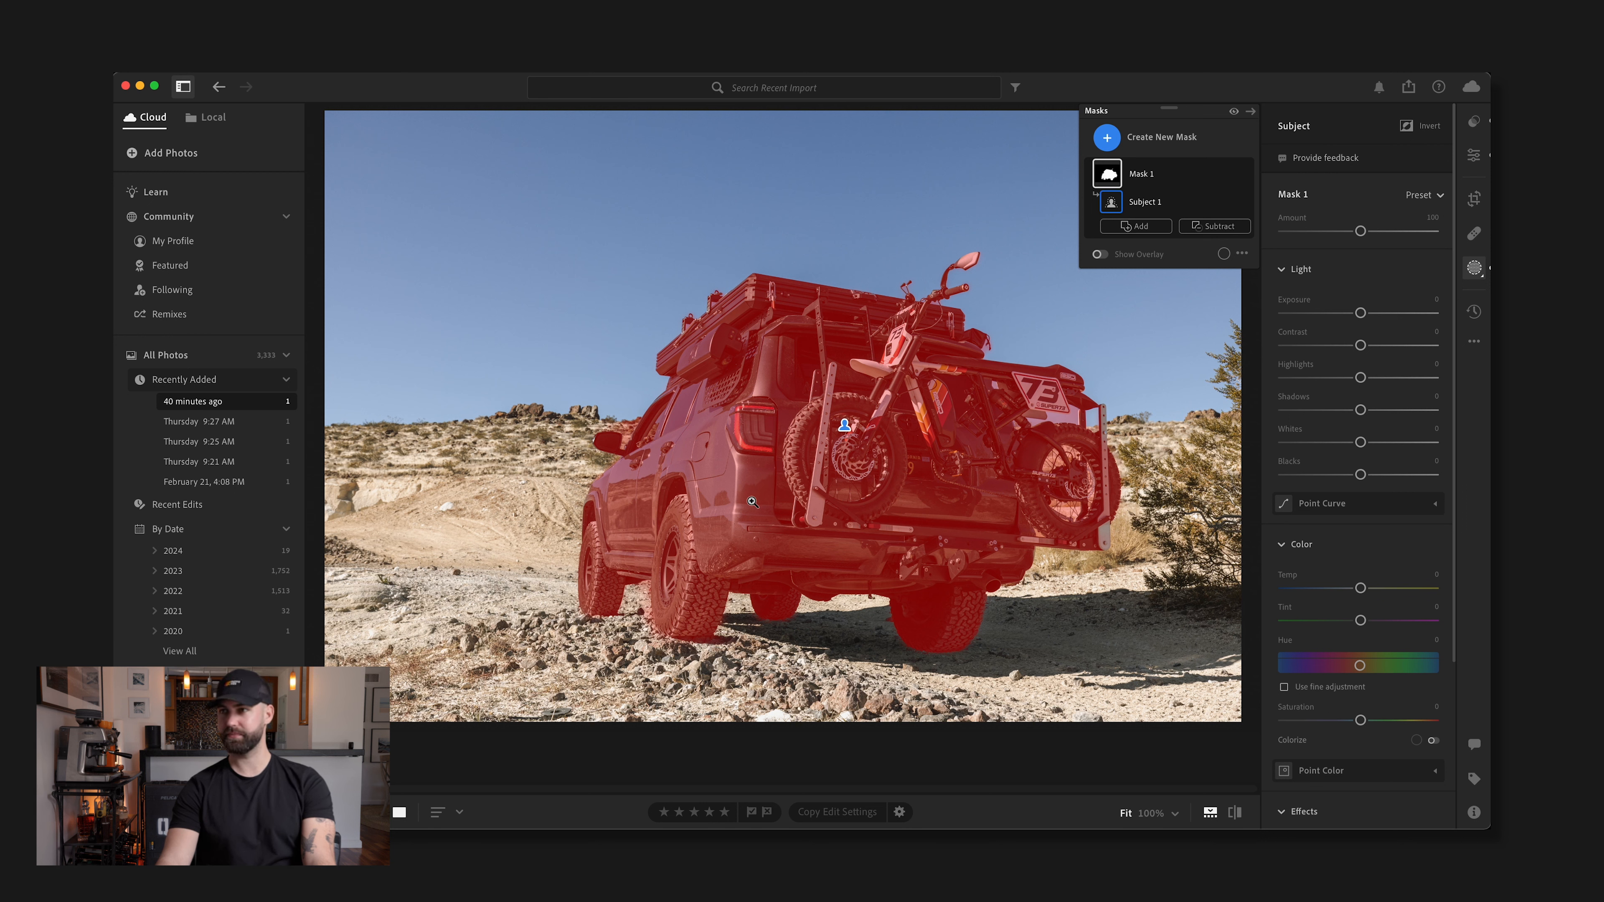
pyautogui.moveTo(1360, 312); pyautogui.dragTo(1399, 317)
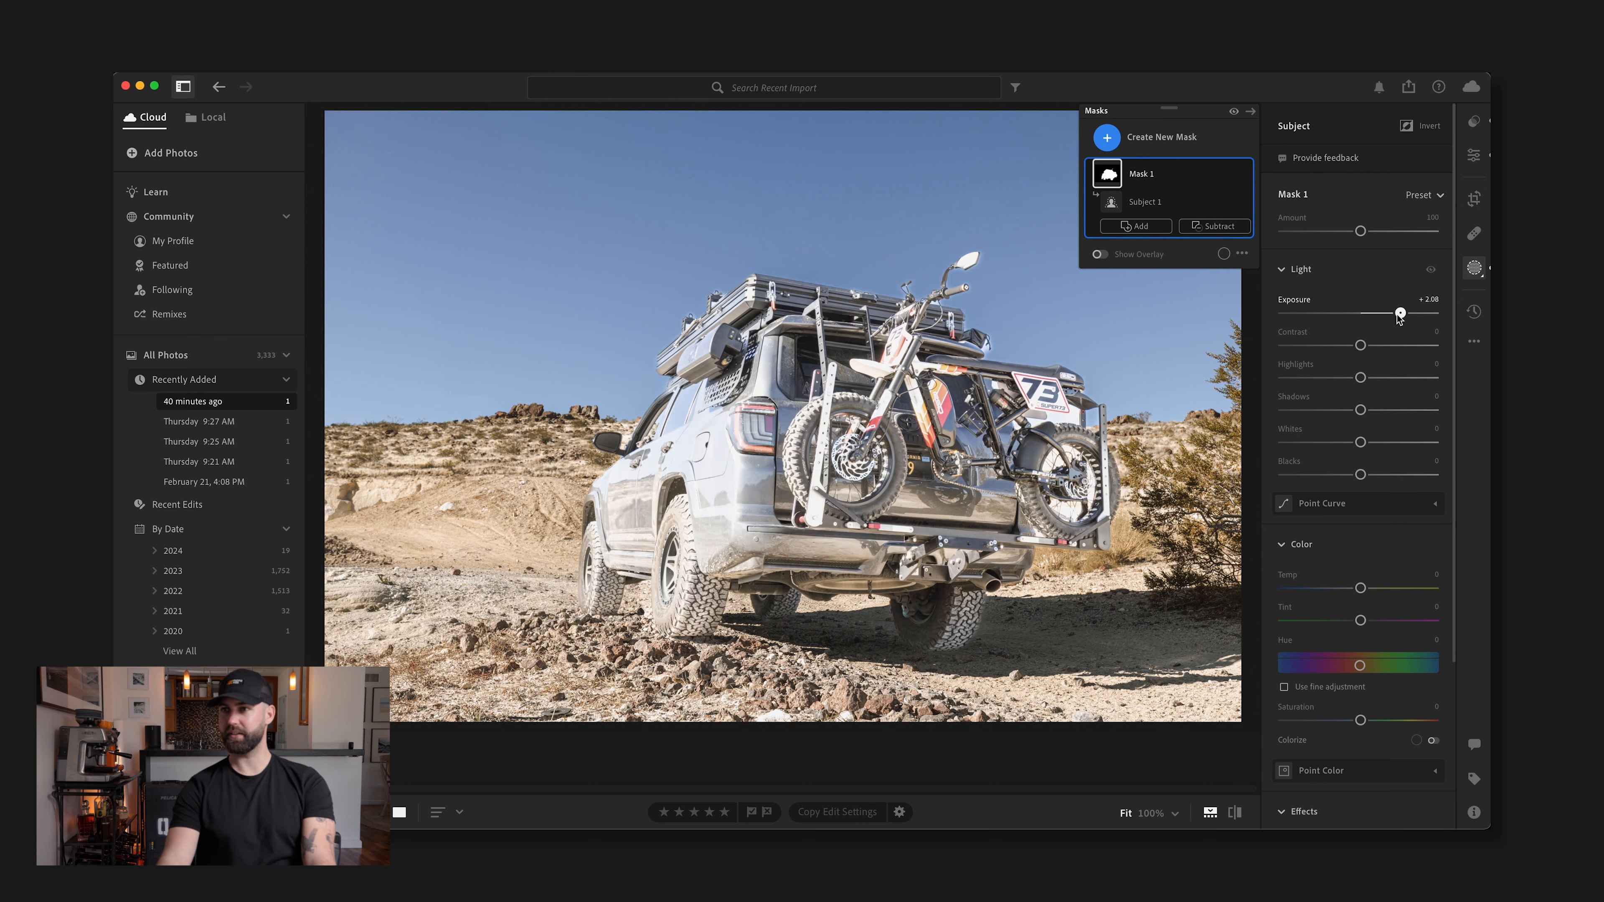
pyautogui.press('super+z')
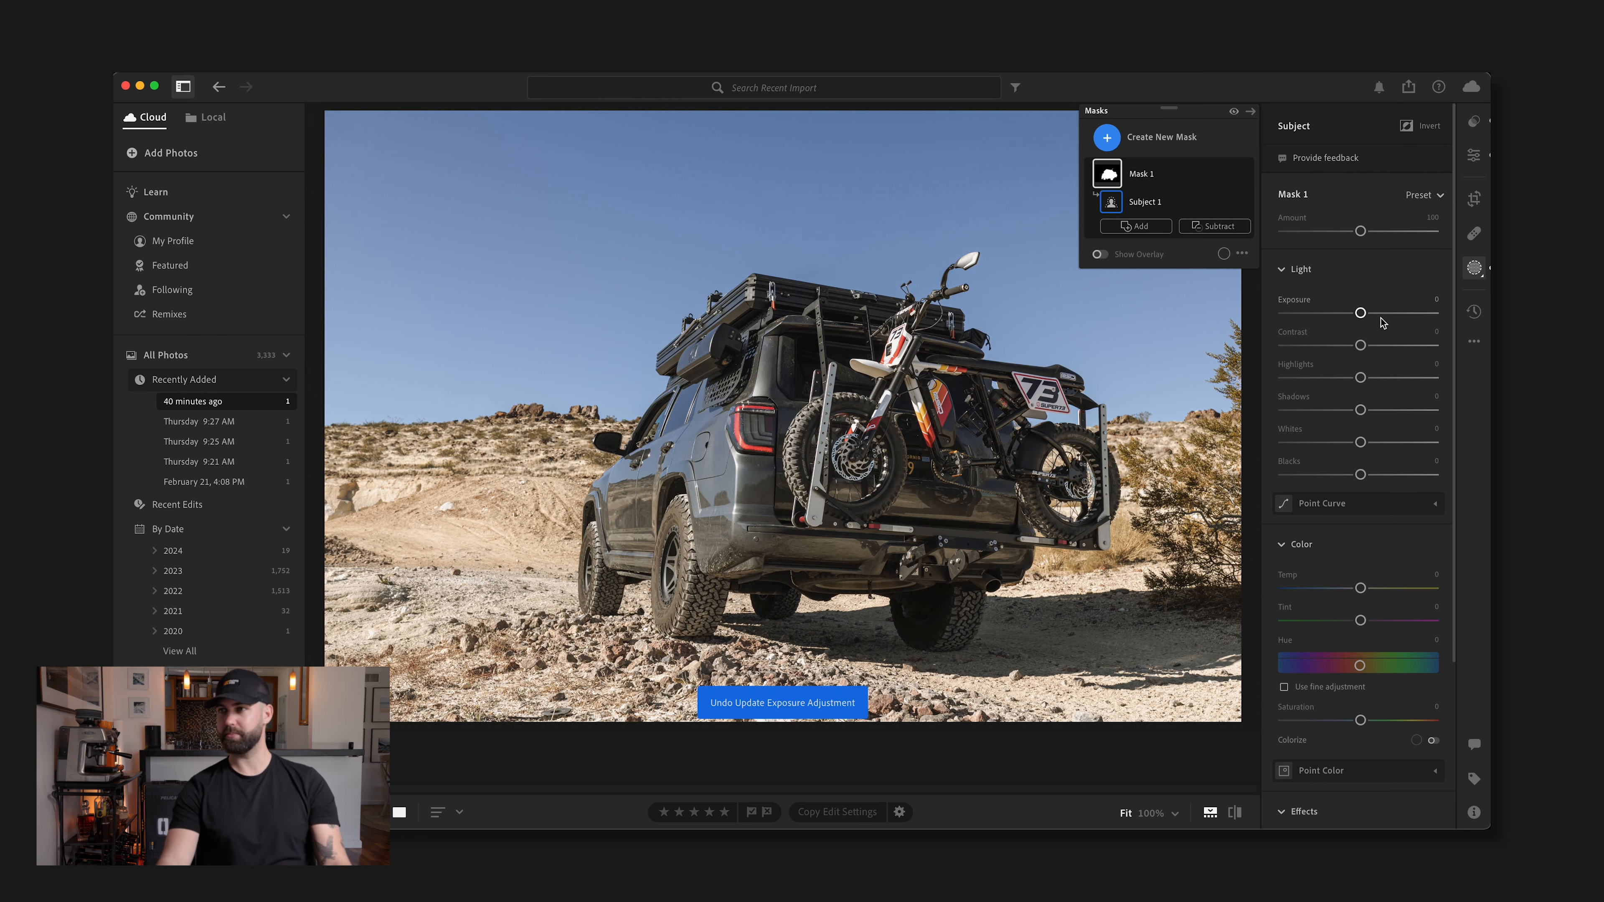
pyautogui.moveTo(1364, 411)
pyautogui.mouseDown()
pyautogui.moveTo(1429, 411)
pyautogui.moveTo(1376, 412)
pyautogui.mouseUp()
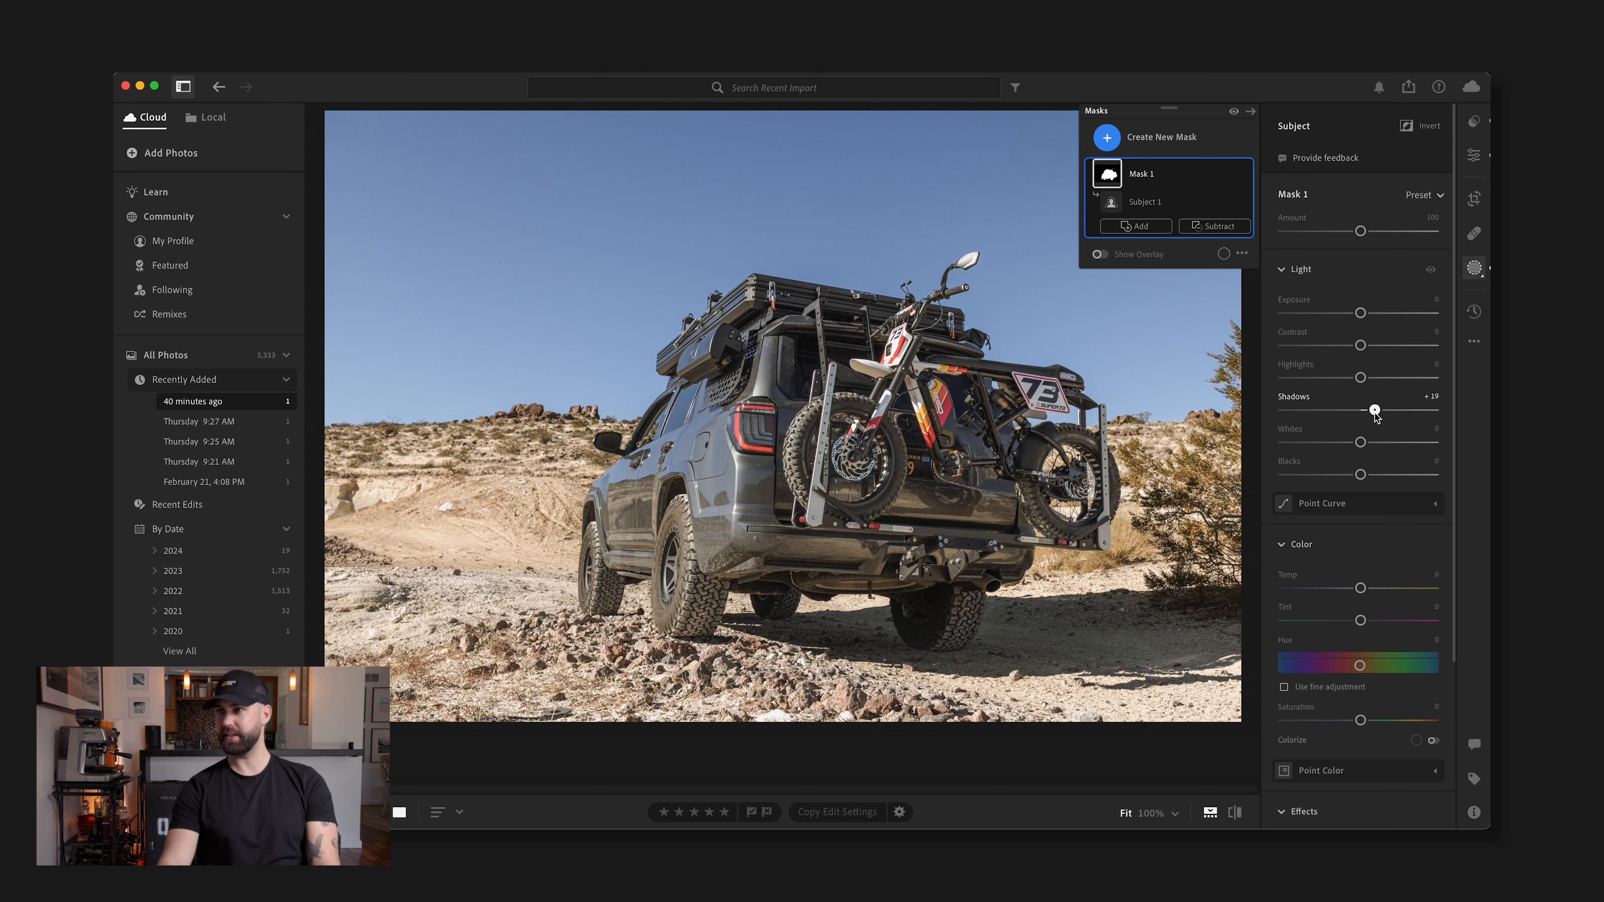
pyautogui.moveTo(1361, 377); pyautogui.dragTo(1371, 378)
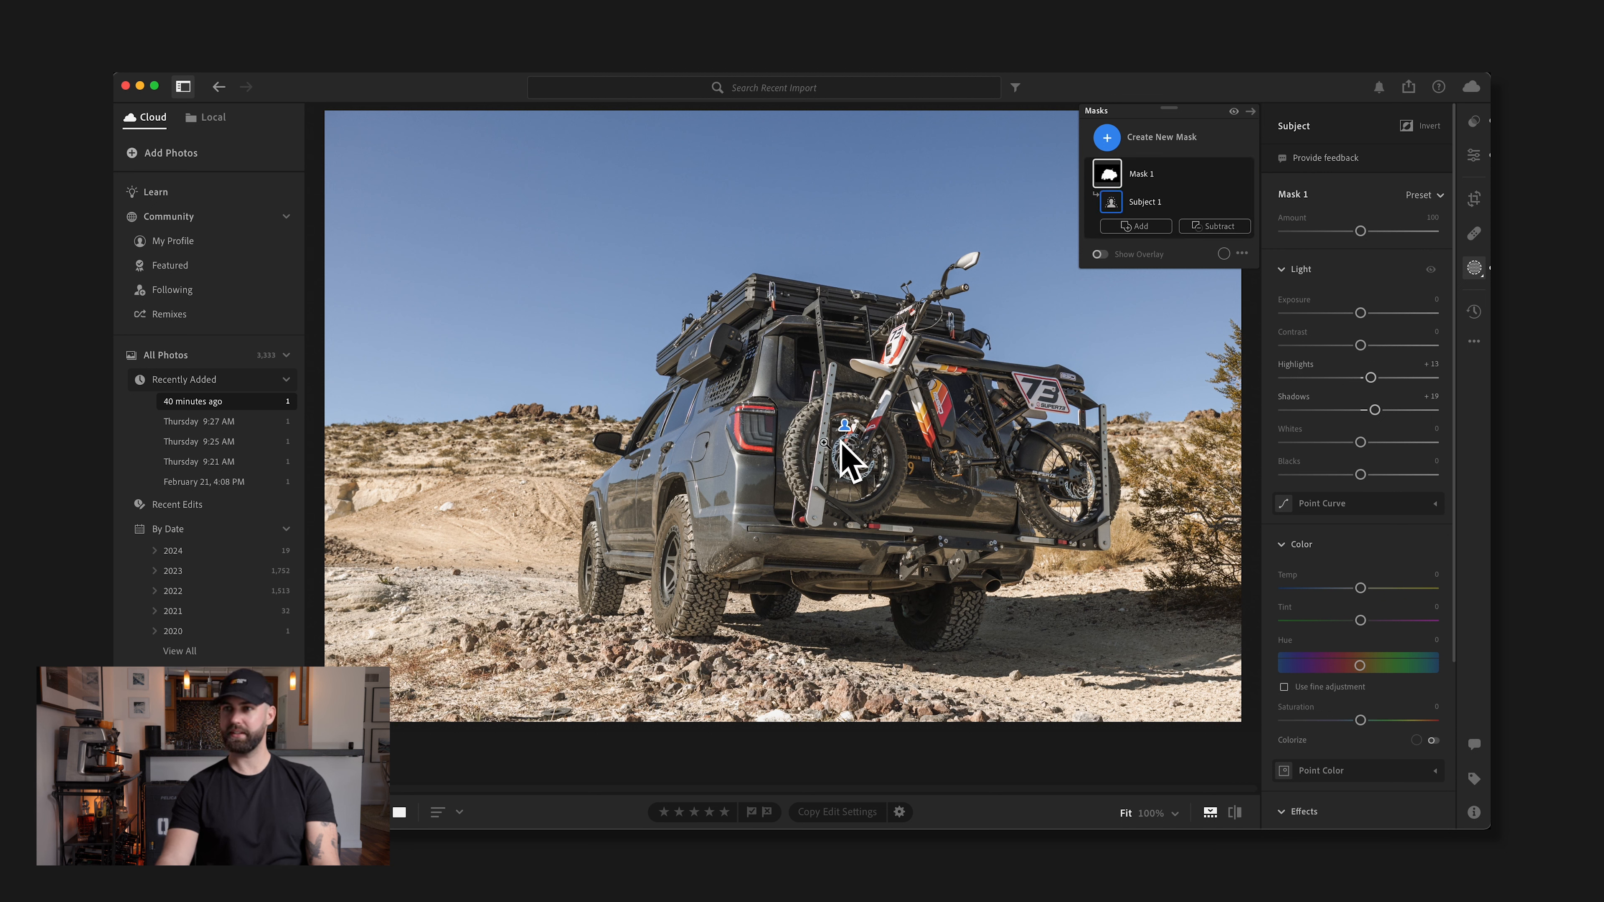
# Brush a new mask over the small area beneath the rear bumper, and set its Exposure to -0.60 and Shadows to -70
pyautogui.moveTo(836, 436)
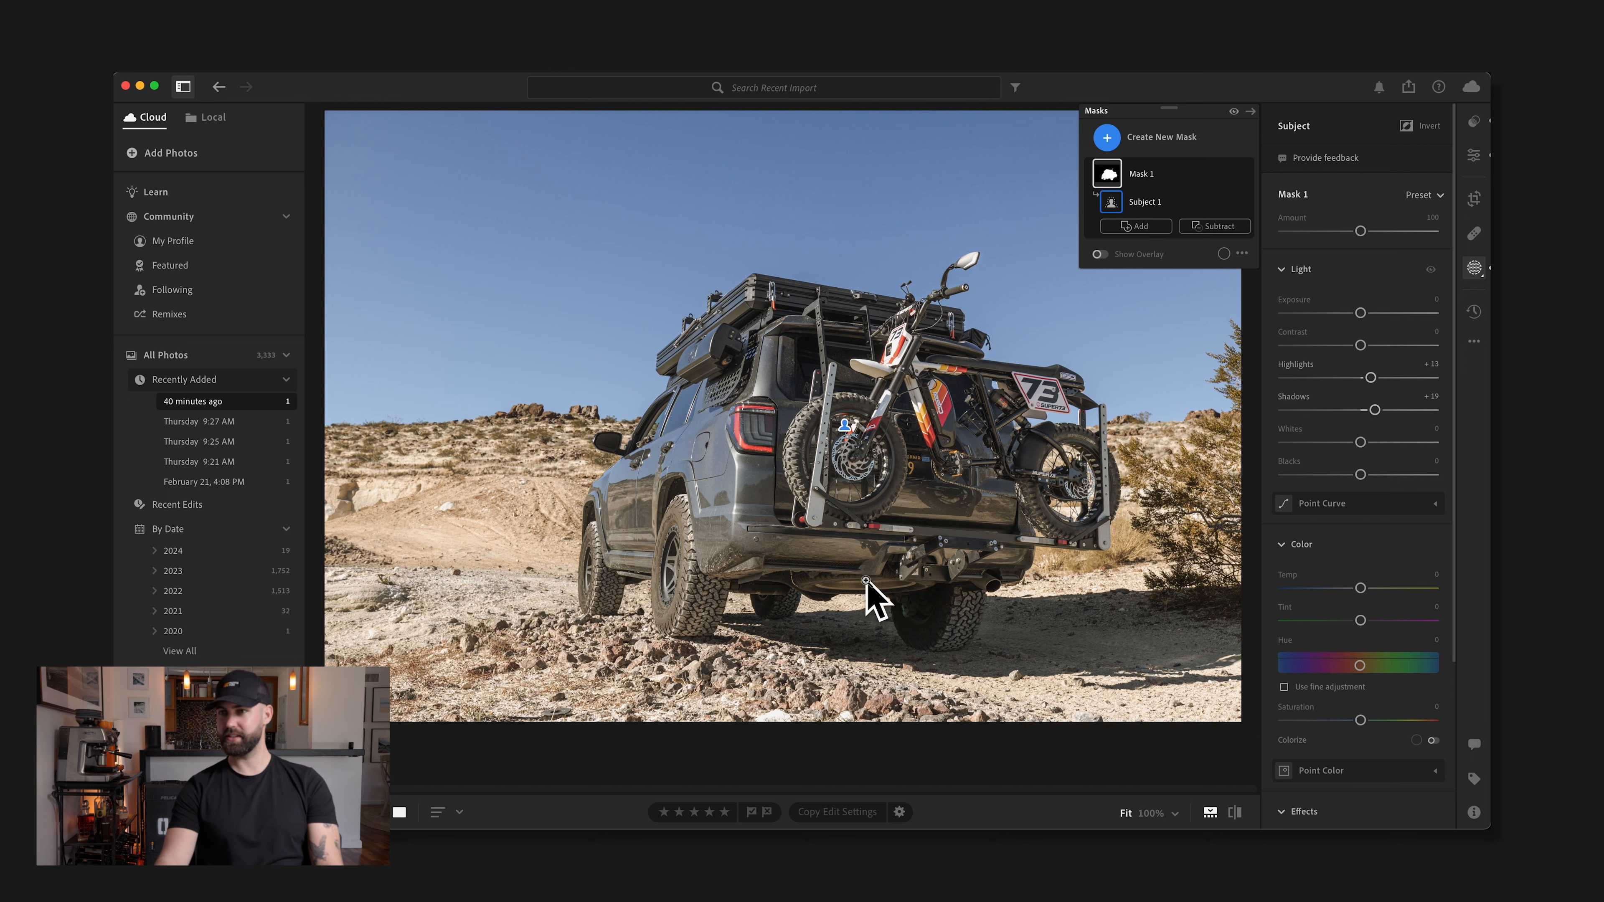
pyautogui.click(837, 592)
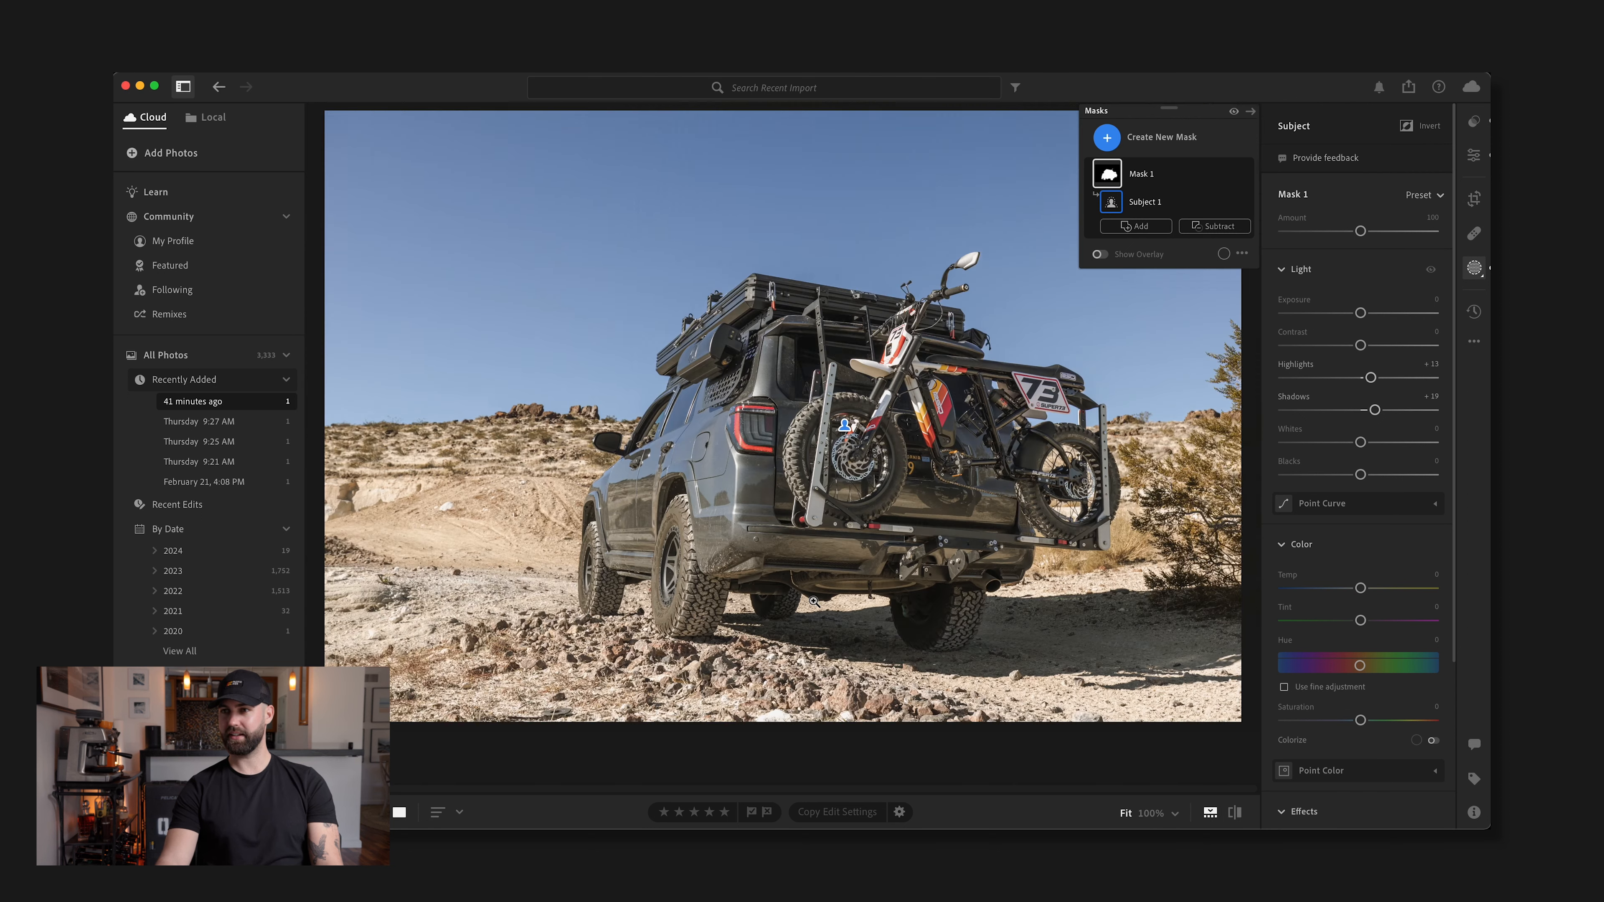
pyautogui.click(963, 591)
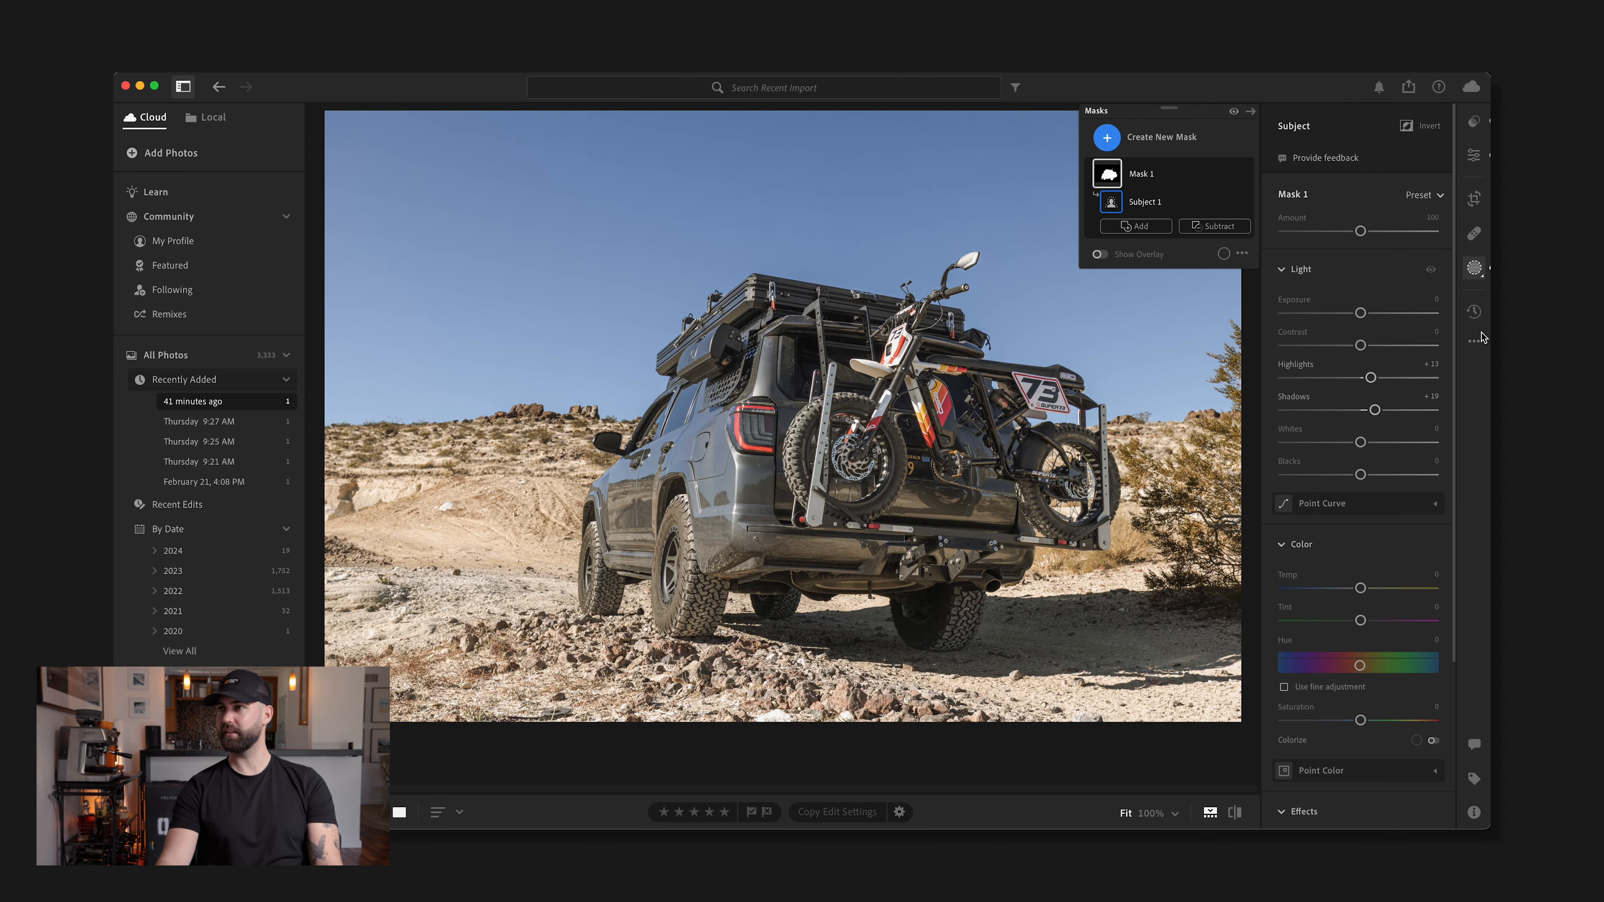
pyautogui.click(1142, 137)
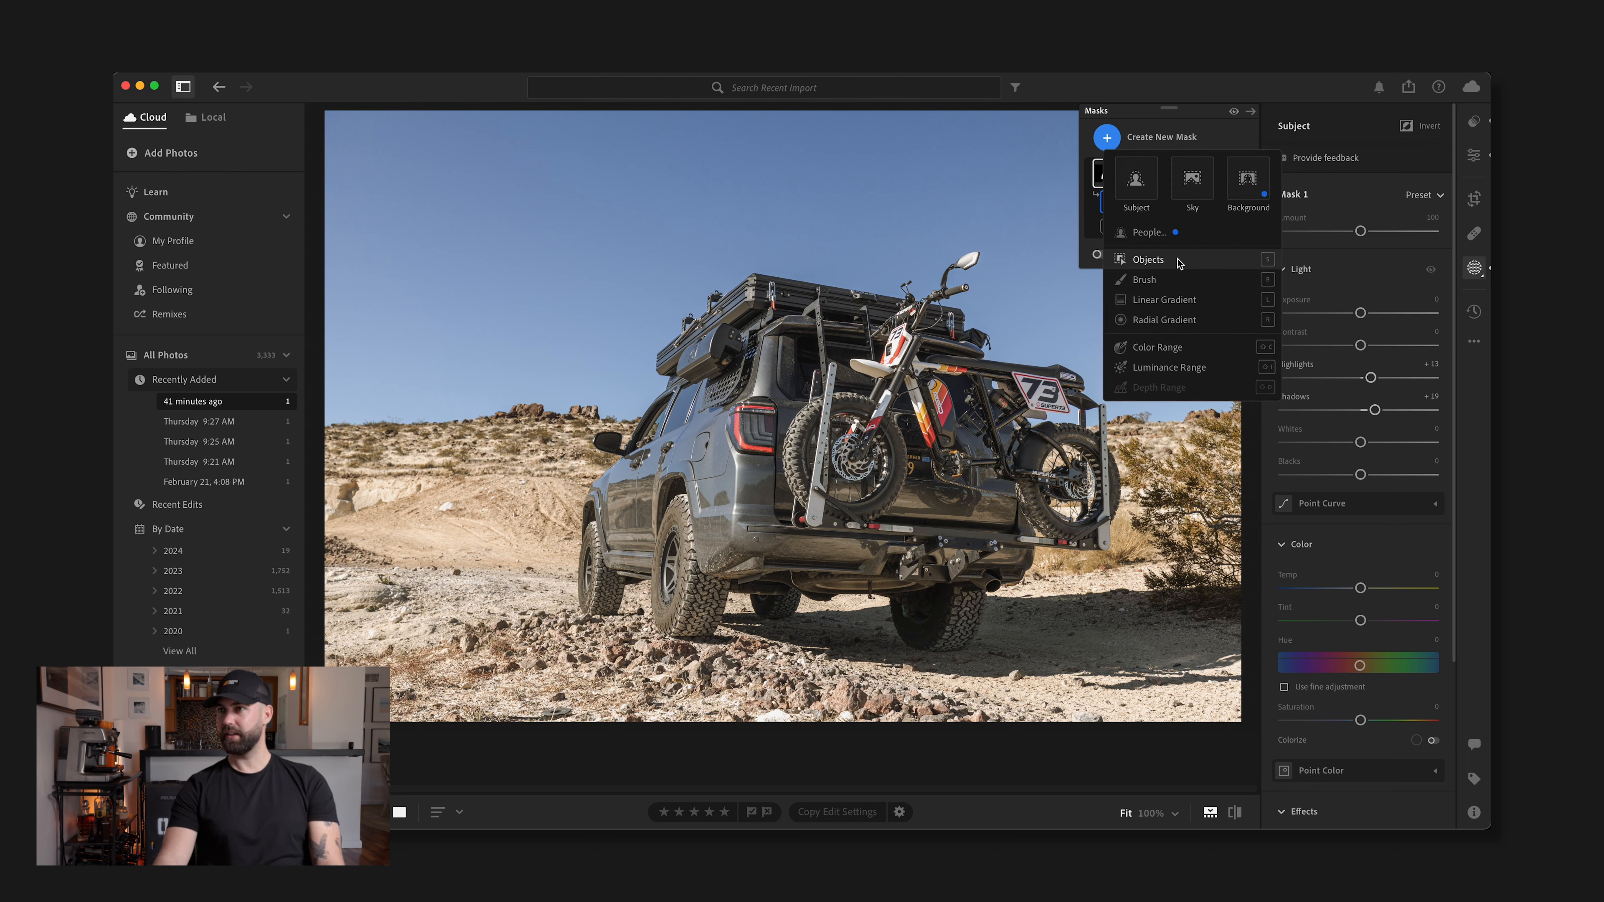
pyautogui.click(1180, 280)
pyautogui.moveTo(829, 587)
pyautogui.mouseDown()
pyautogui.moveTo(794, 580)
pyautogui.moveTo(930, 587)
pyautogui.moveTo(782, 582)
pyautogui.moveTo(843, 587)
pyautogui.mouseUp()
pyautogui.moveTo(1360, 573); pyautogui.dragTo(1306, 575)
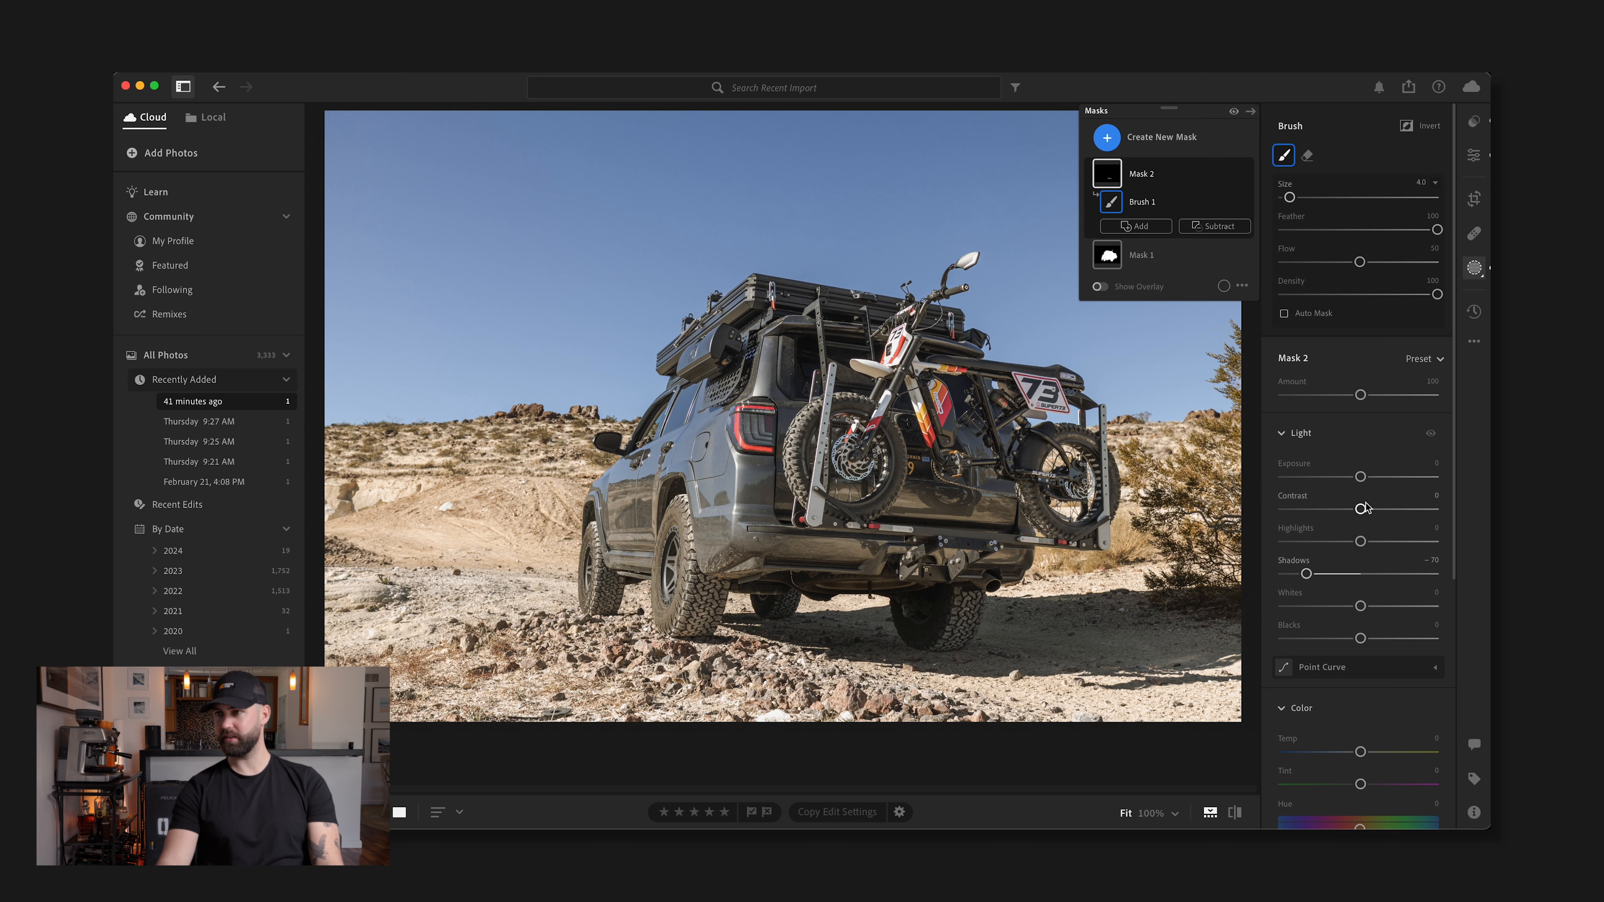
pyautogui.moveTo(1360, 478); pyautogui.dragTo(1349, 478)
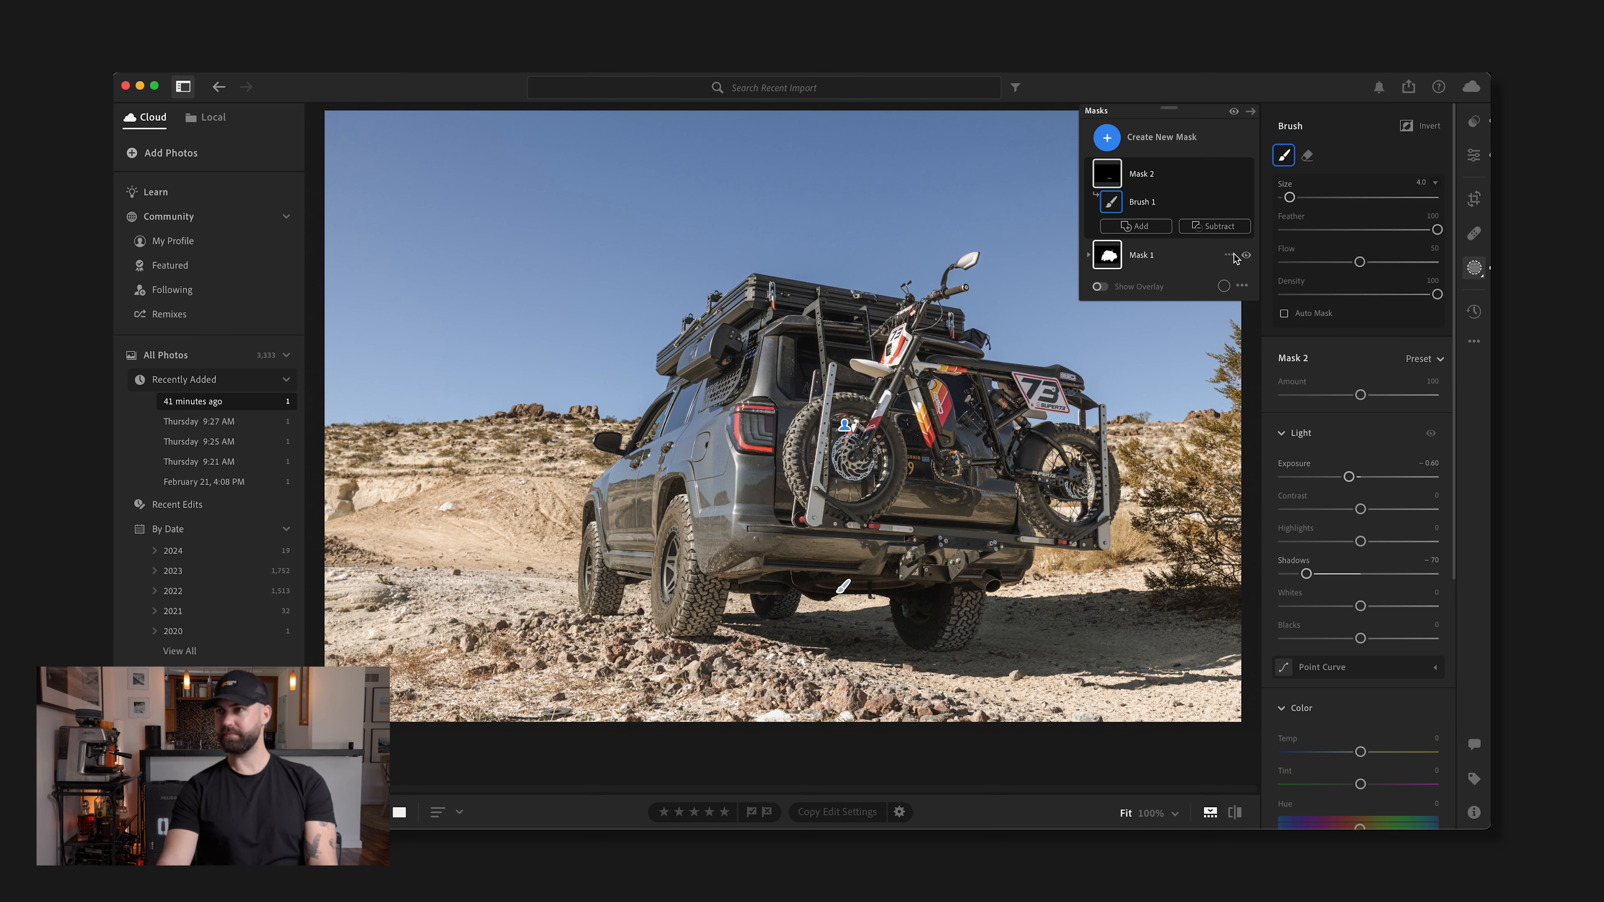
# Compare the photo with and without the brush mask, and compare the full edit with the original outside masking
pyautogui.click(1245, 174)
pyautogui.click(1245, 174)
pyautogui.click(1245, 174)
pyautogui.click(1246, 175)
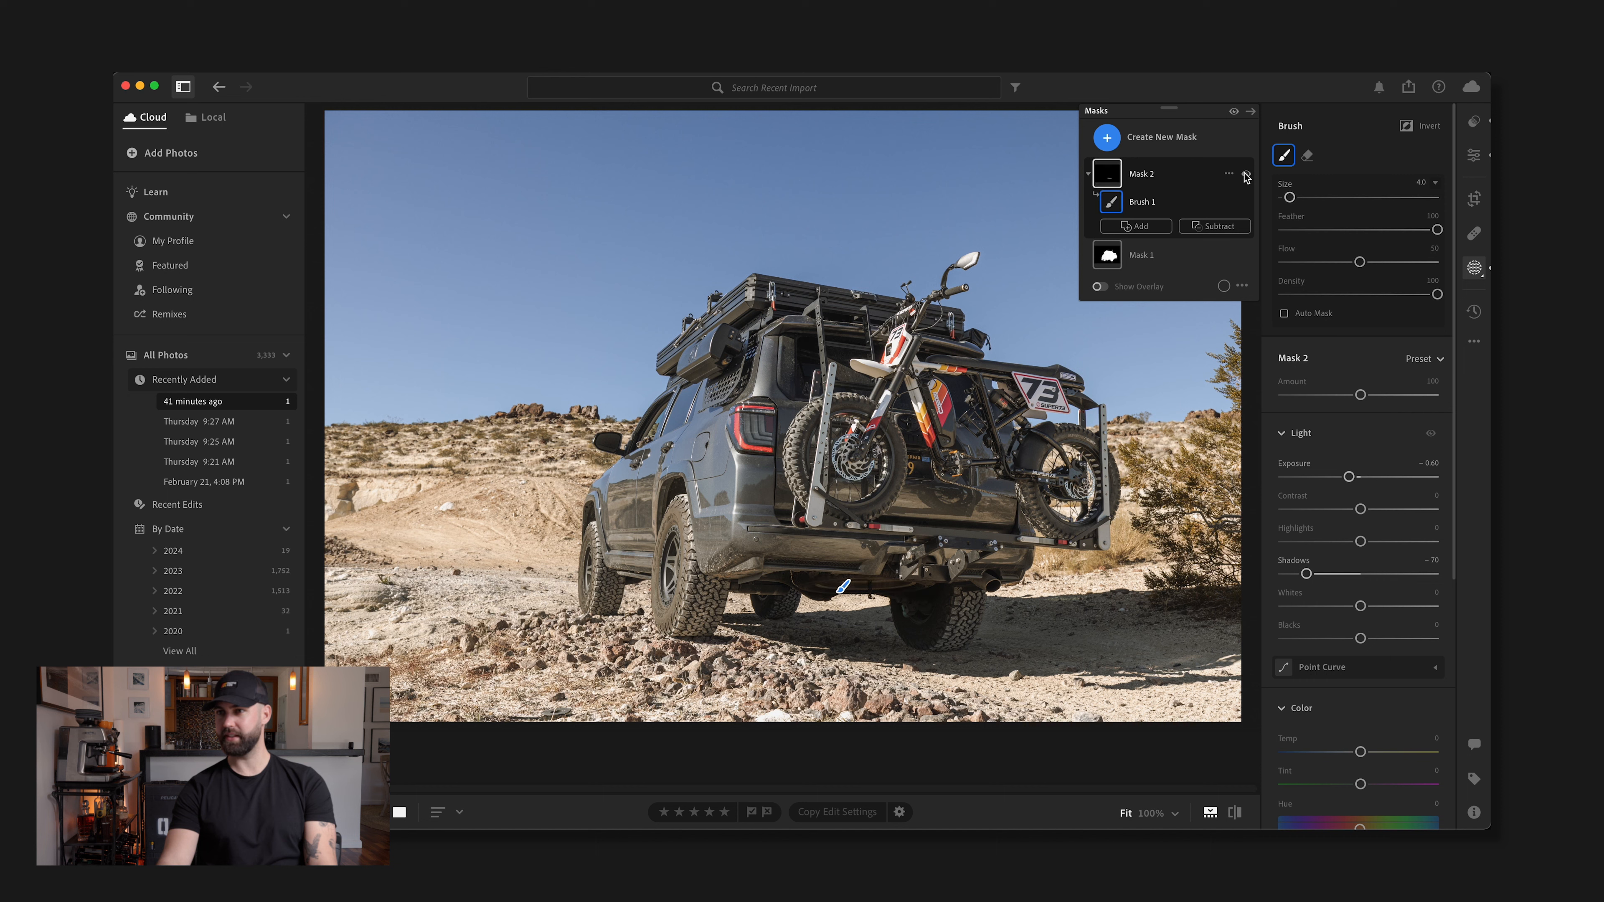
pyautogui.click(1245, 174)
pyautogui.click(1246, 174)
pyautogui.click(1477, 270)
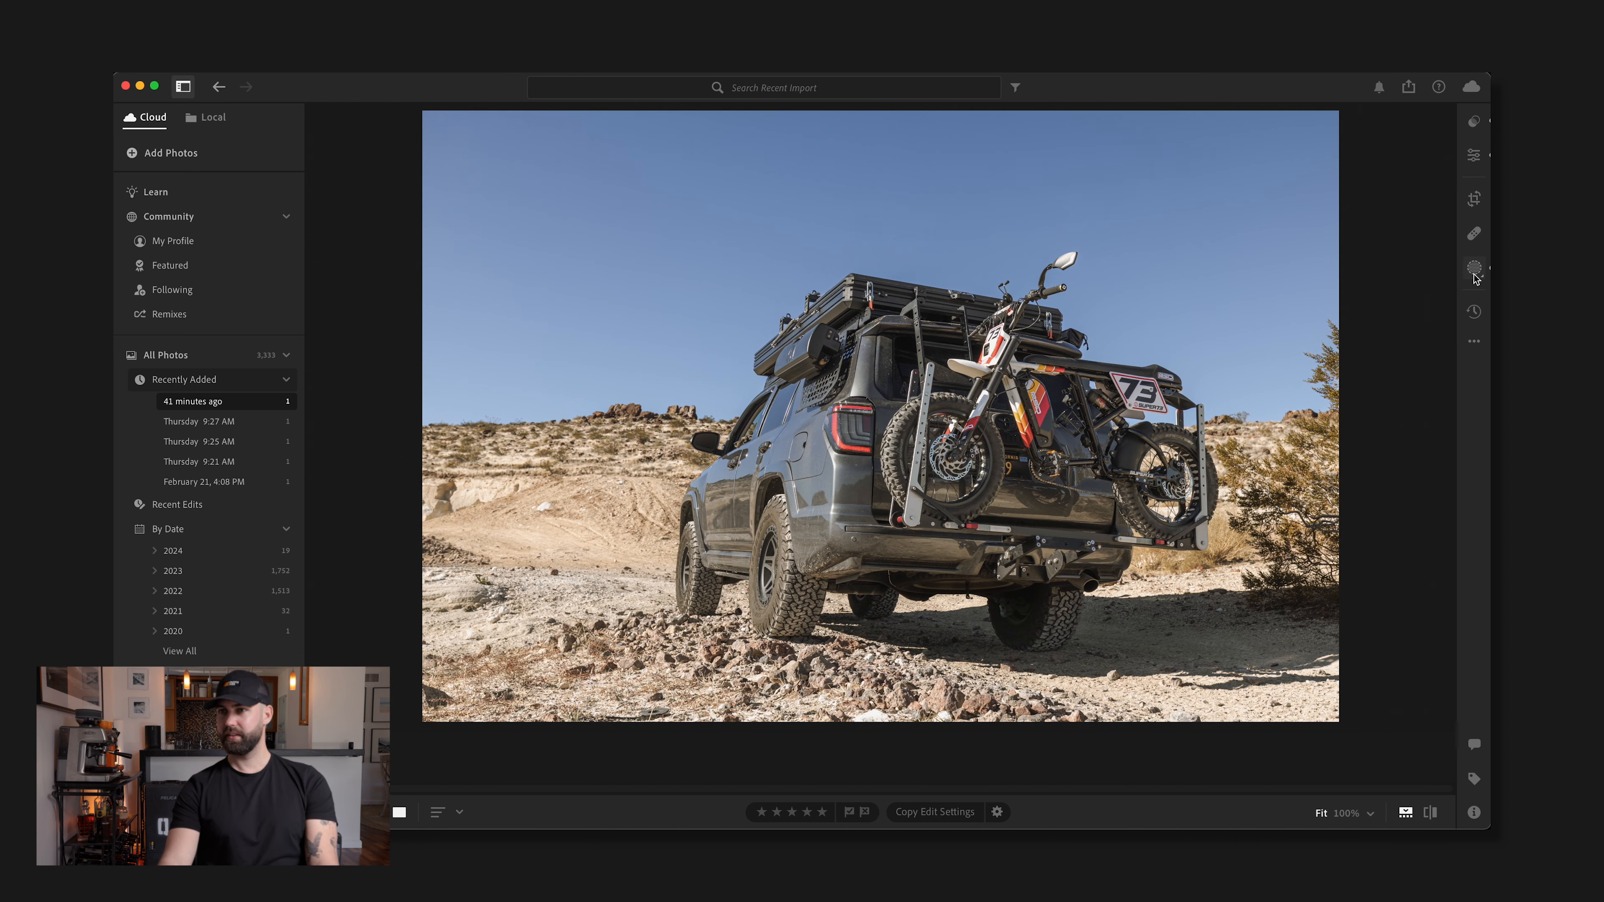
pyautogui.press('\\')
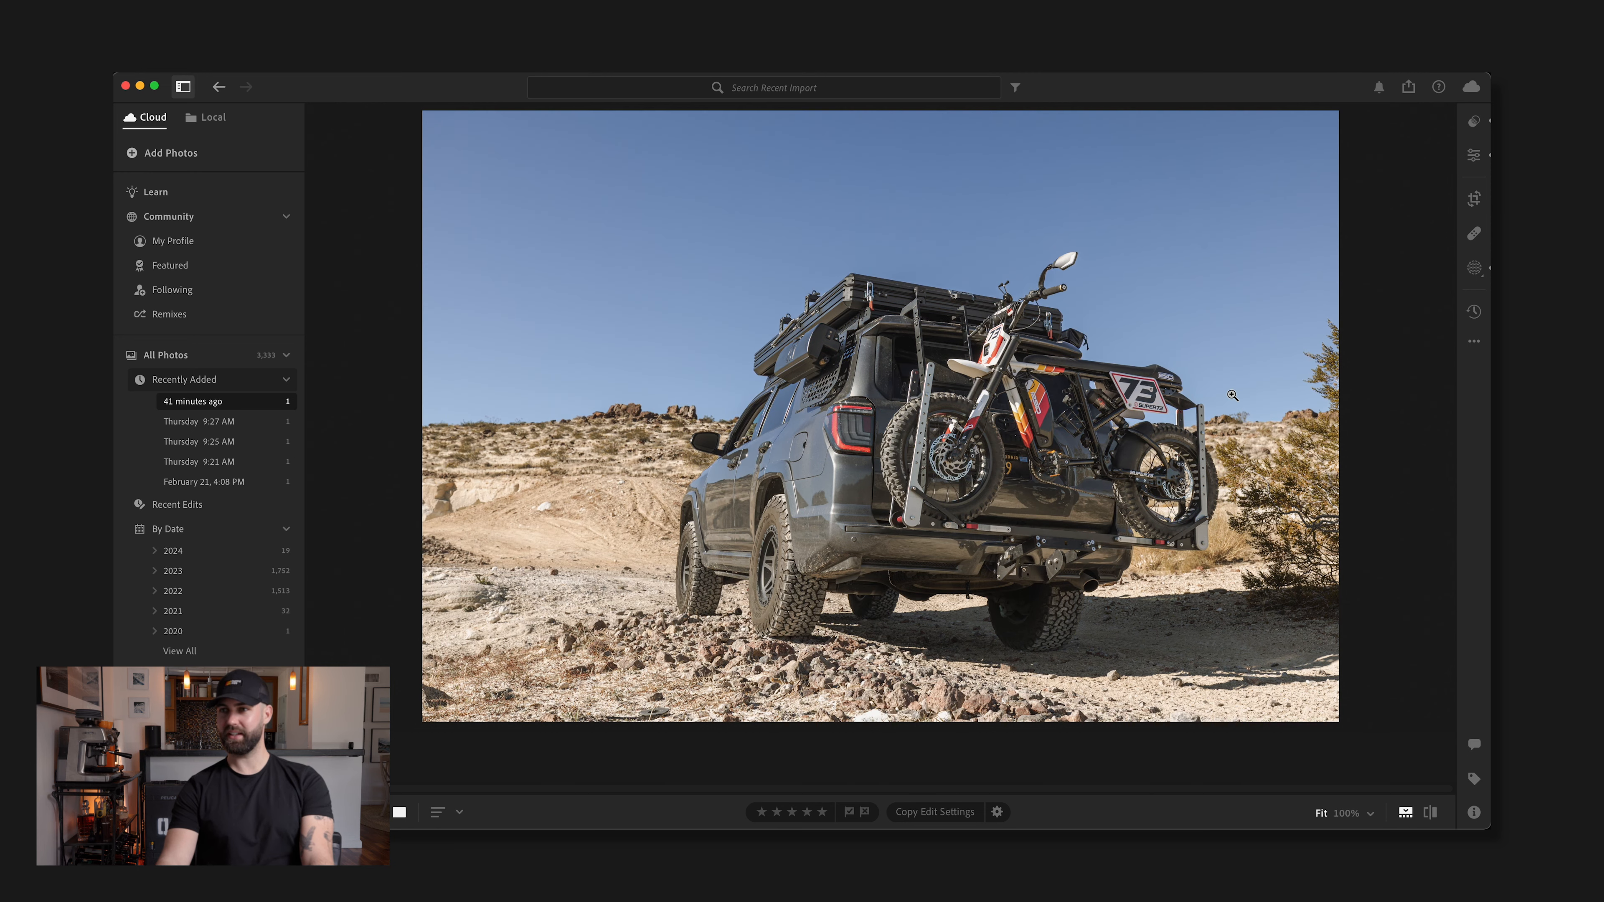
pyautogui.press('\\')
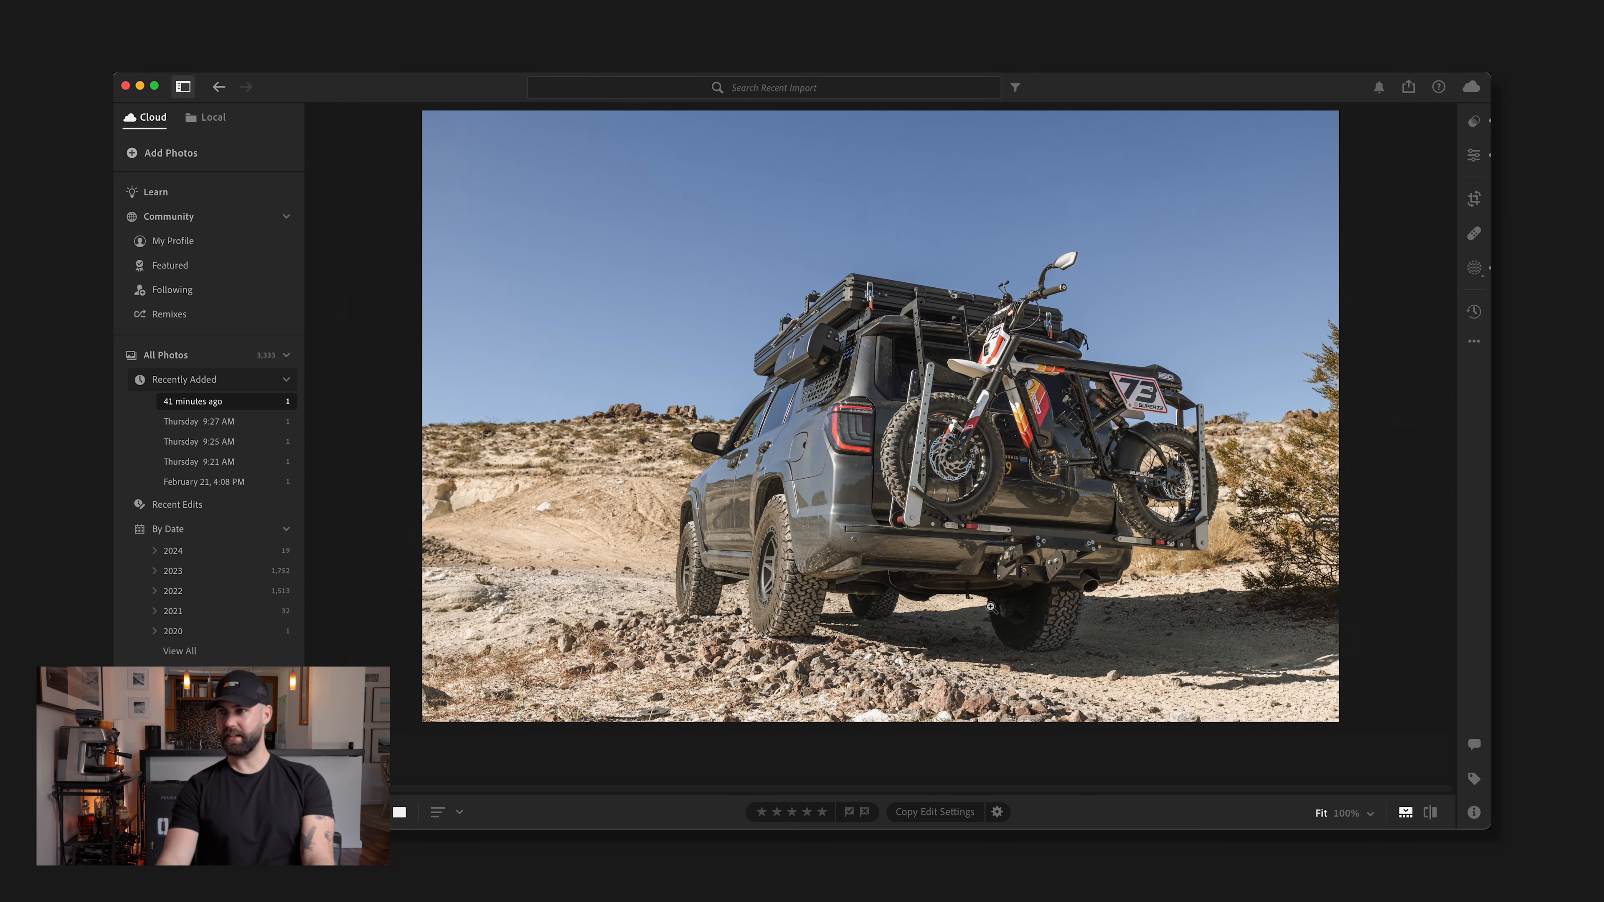
# Inspect the rear tires and rocks at 100%, and set the photo's Texture to +39
pyautogui.click(791, 644)
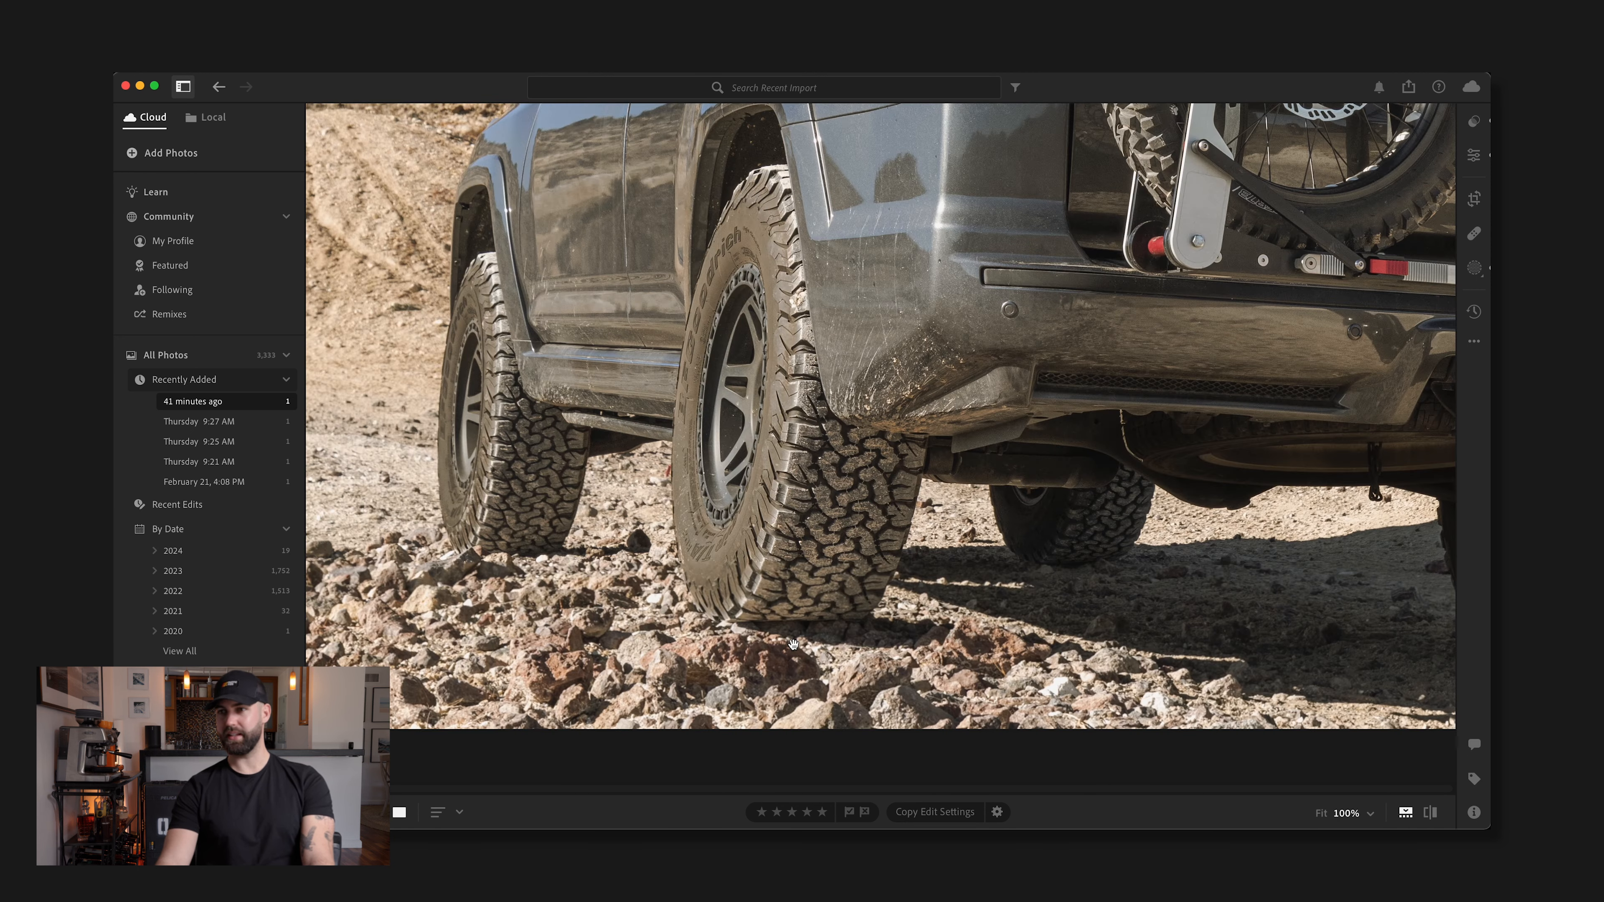
pyautogui.click(1475, 163)
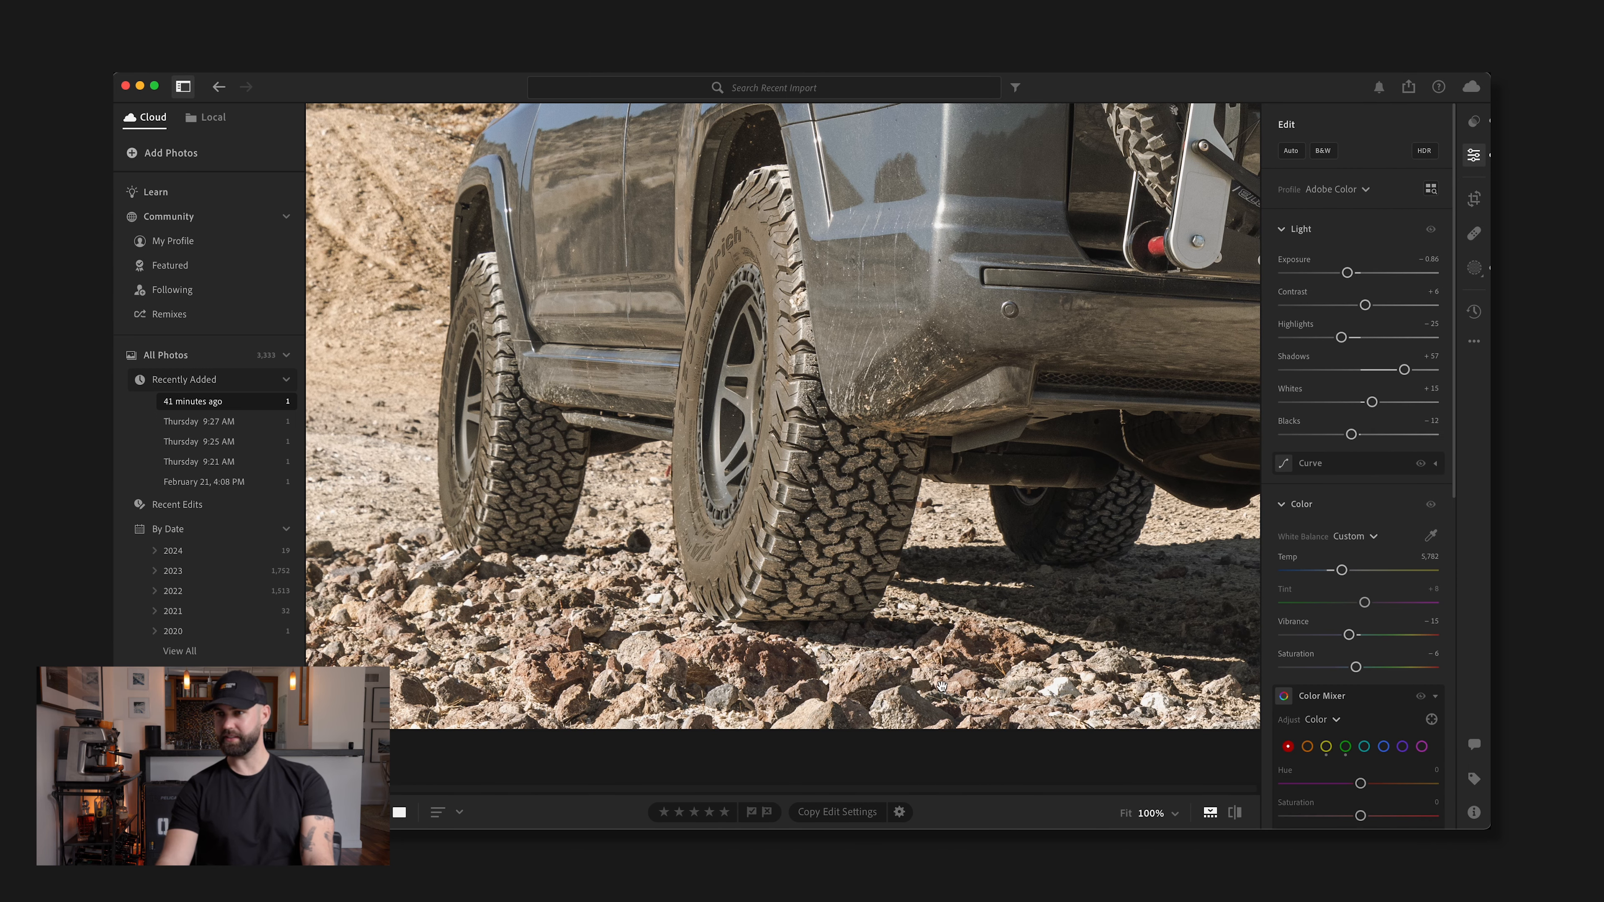
pyautogui.scroll(-6, 1358, 632)
pyautogui.moveTo(1390, 643)
pyautogui.mouseDown()
pyautogui.moveTo(1432, 642)
pyautogui.moveTo(1389, 644)
pyautogui.mouseUp()
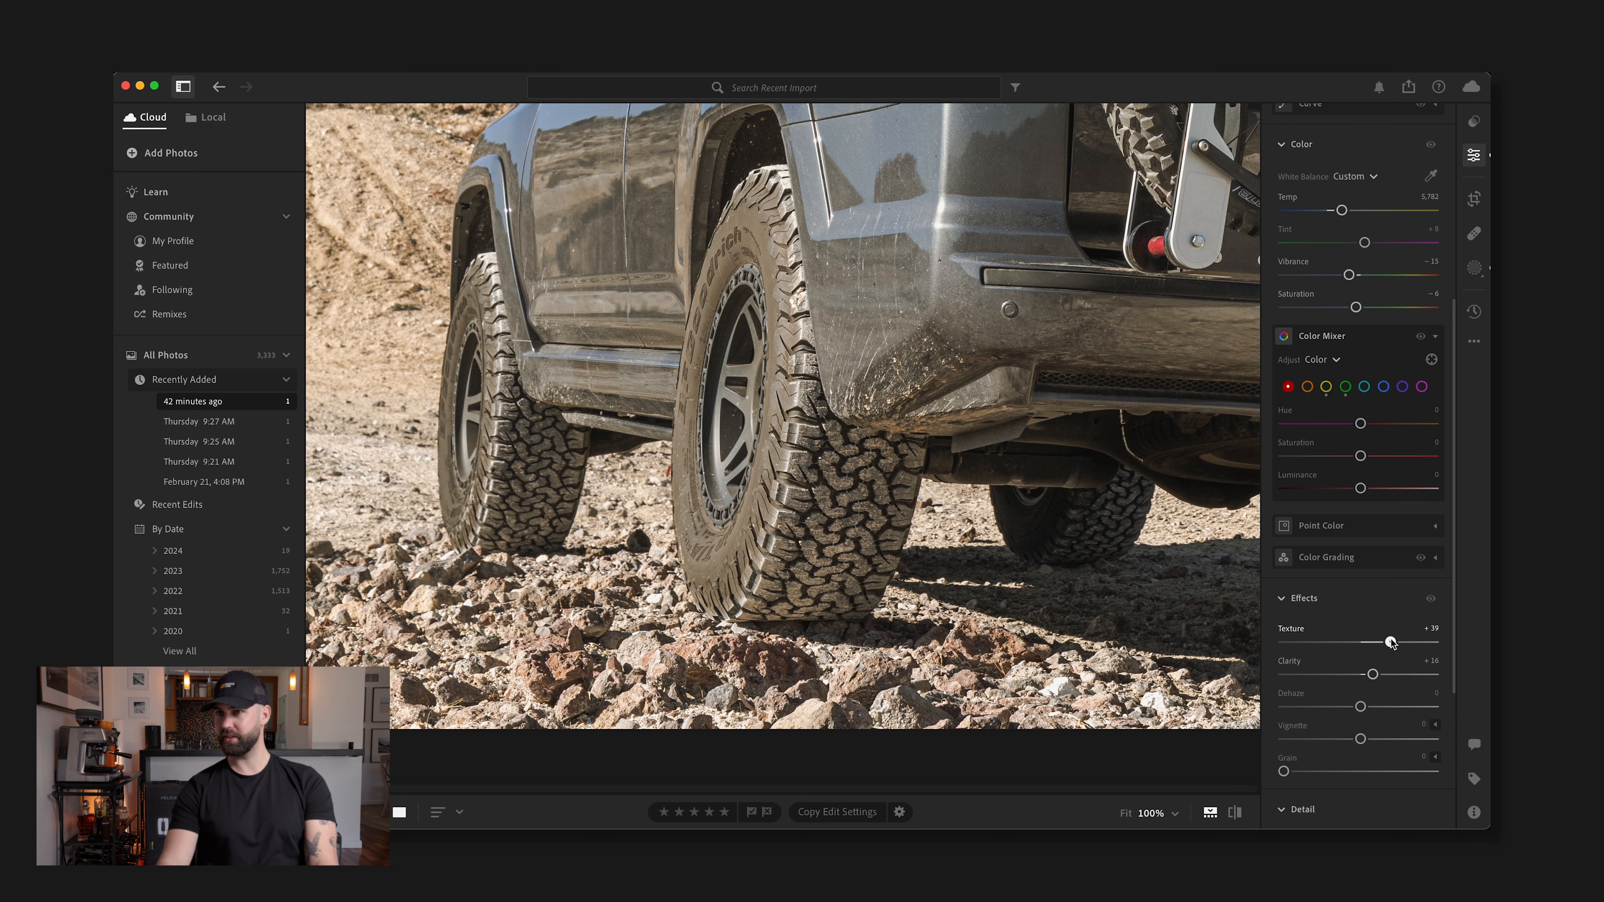
# Set the photo's Clarity to +25, and inspect the rear tires and rocks at 100%
pyautogui.scroll(-1, 1374, 698)
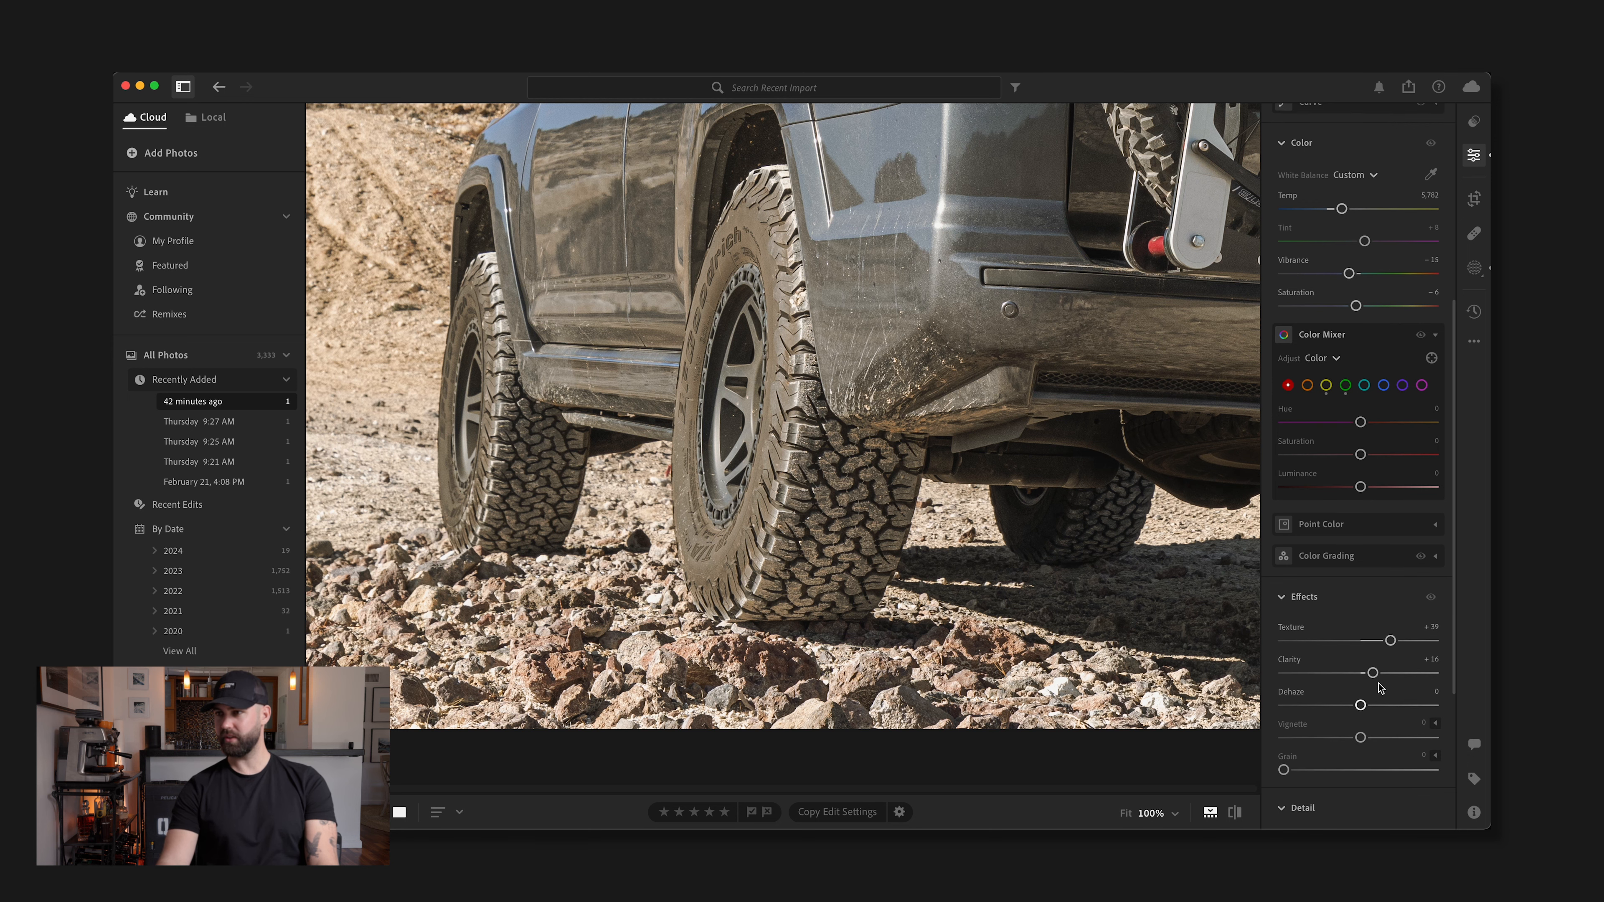
pyautogui.scroll(1, 1379, 689)
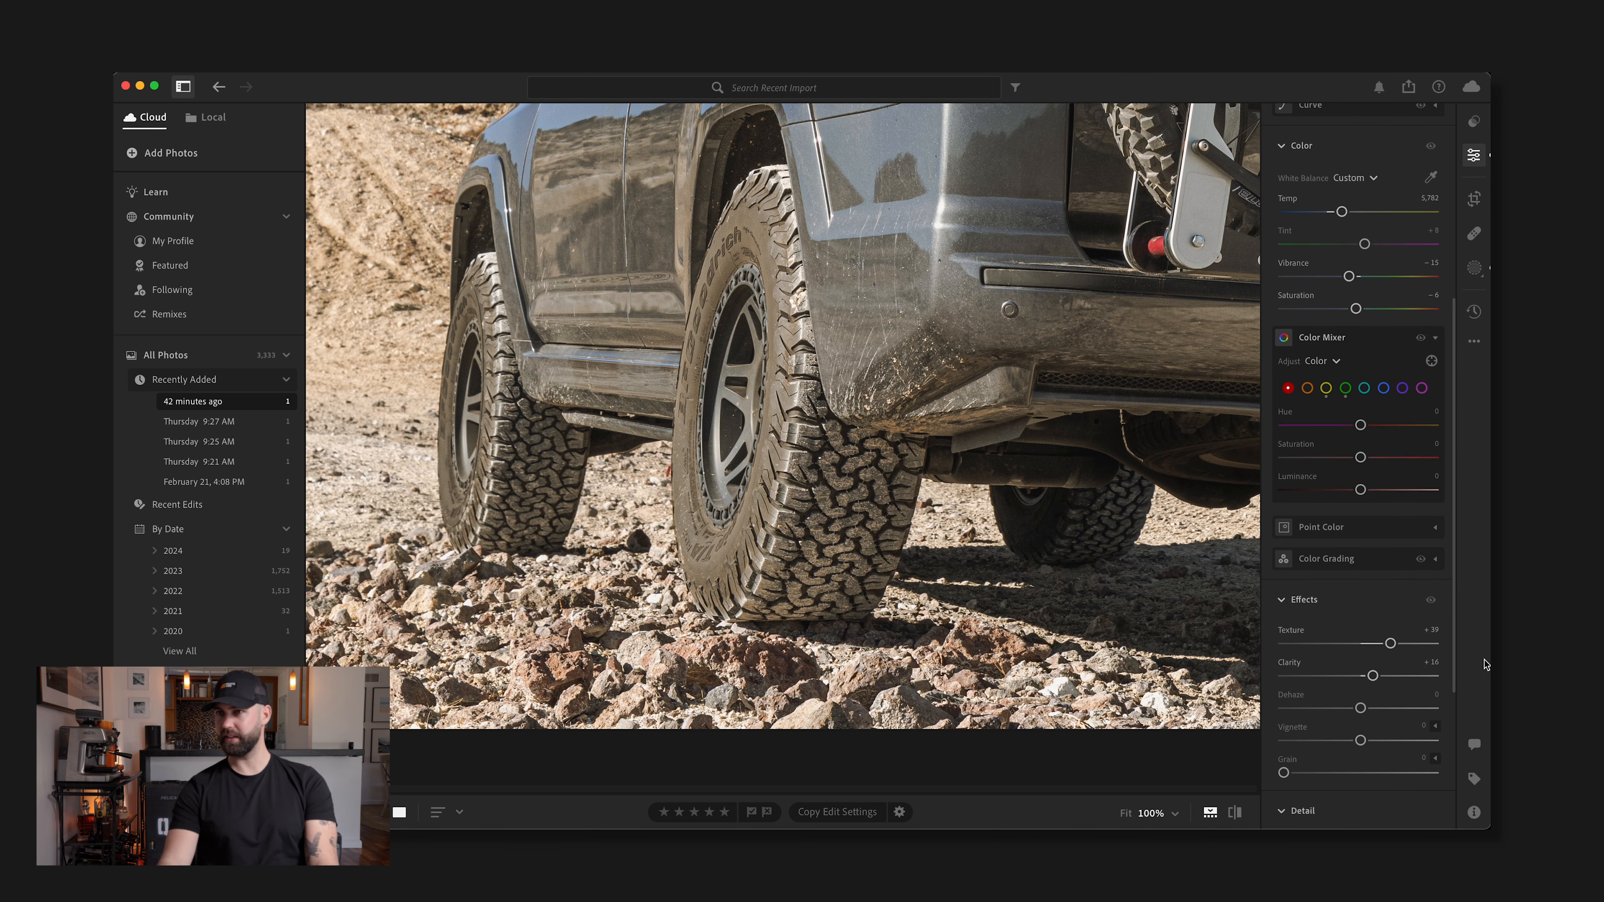
pyautogui.press('z')
pyautogui.moveTo(1374, 675); pyautogui.dragTo(1476, 677)
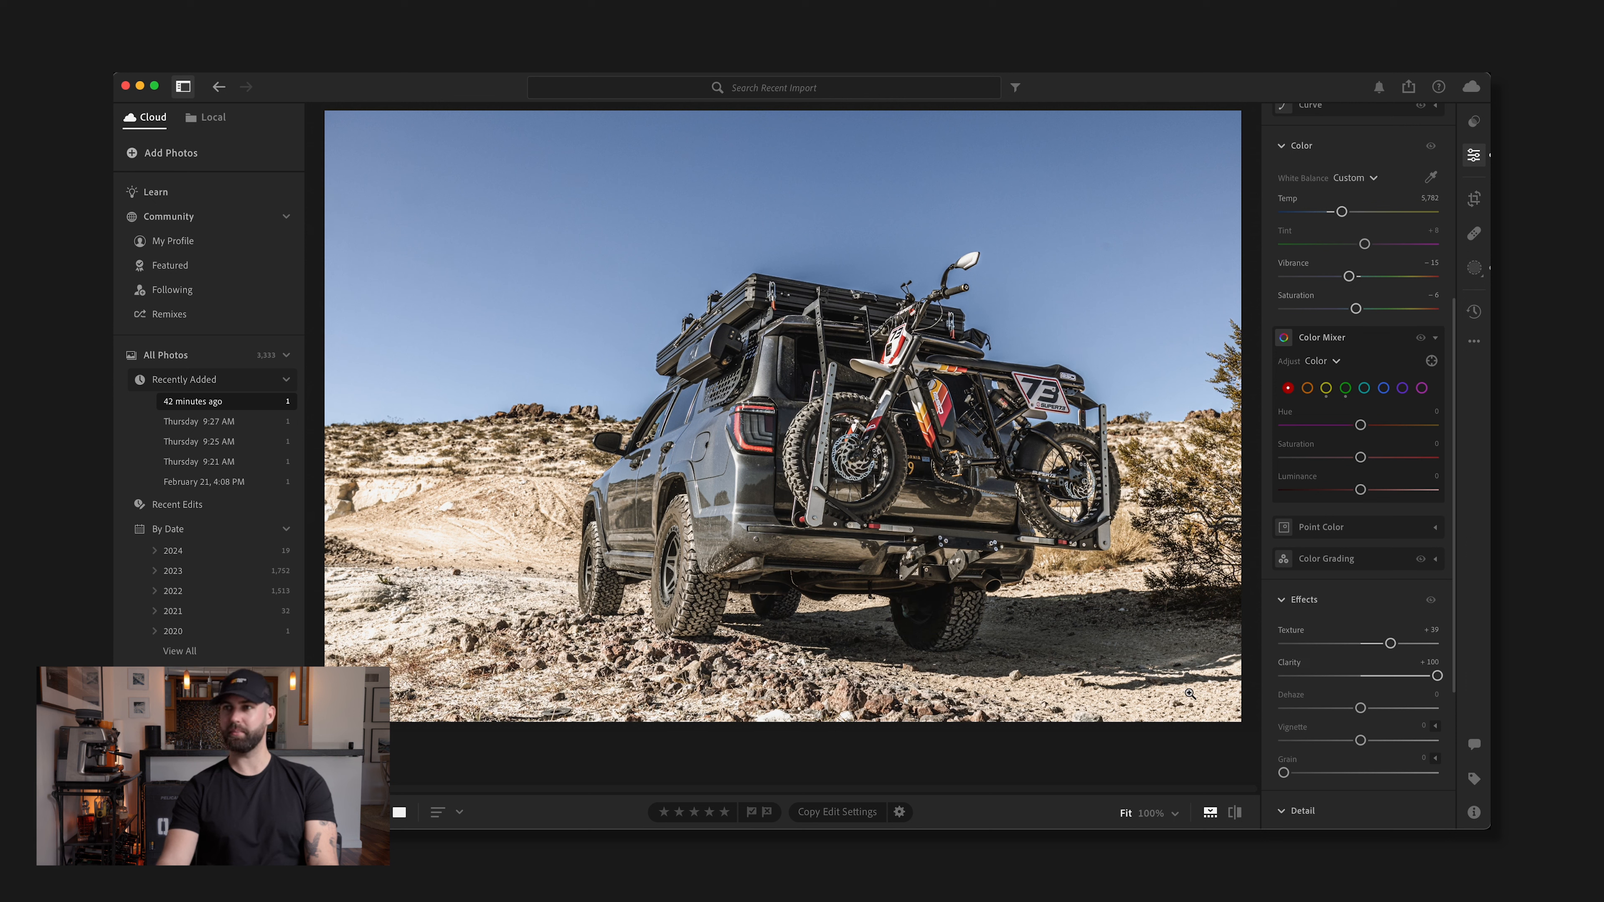
pyautogui.moveTo(1437, 675); pyautogui.dragTo(1378, 677)
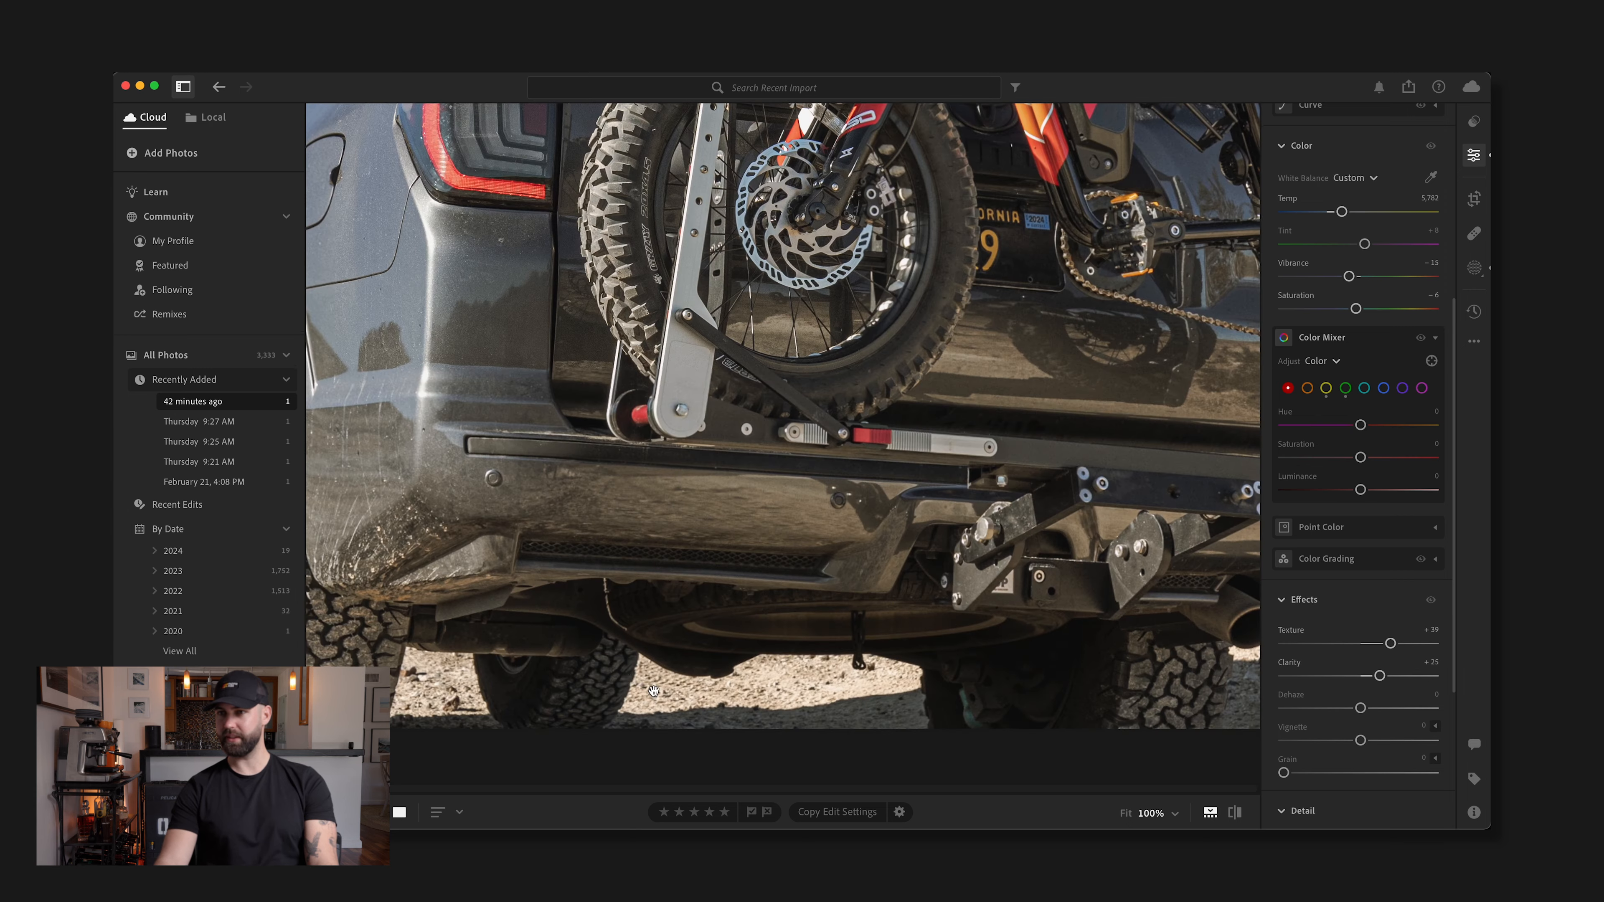
pyautogui.click(875, 567)
pyautogui.moveTo(631, 661); pyautogui.dragTo(1060, 424)
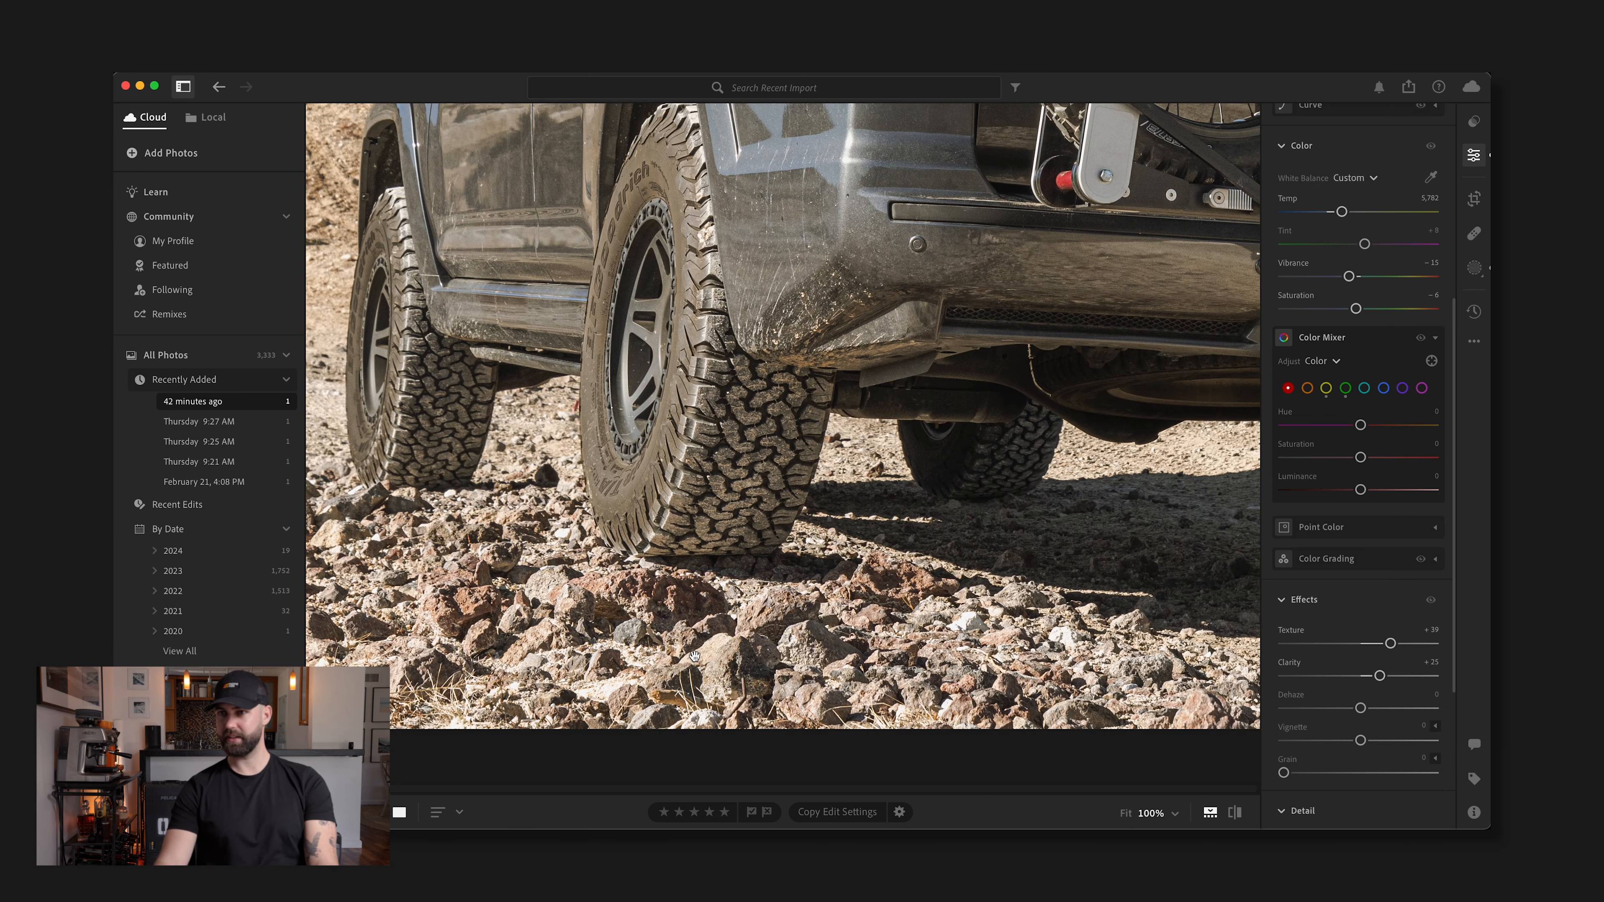
pyautogui.click(768, 582)
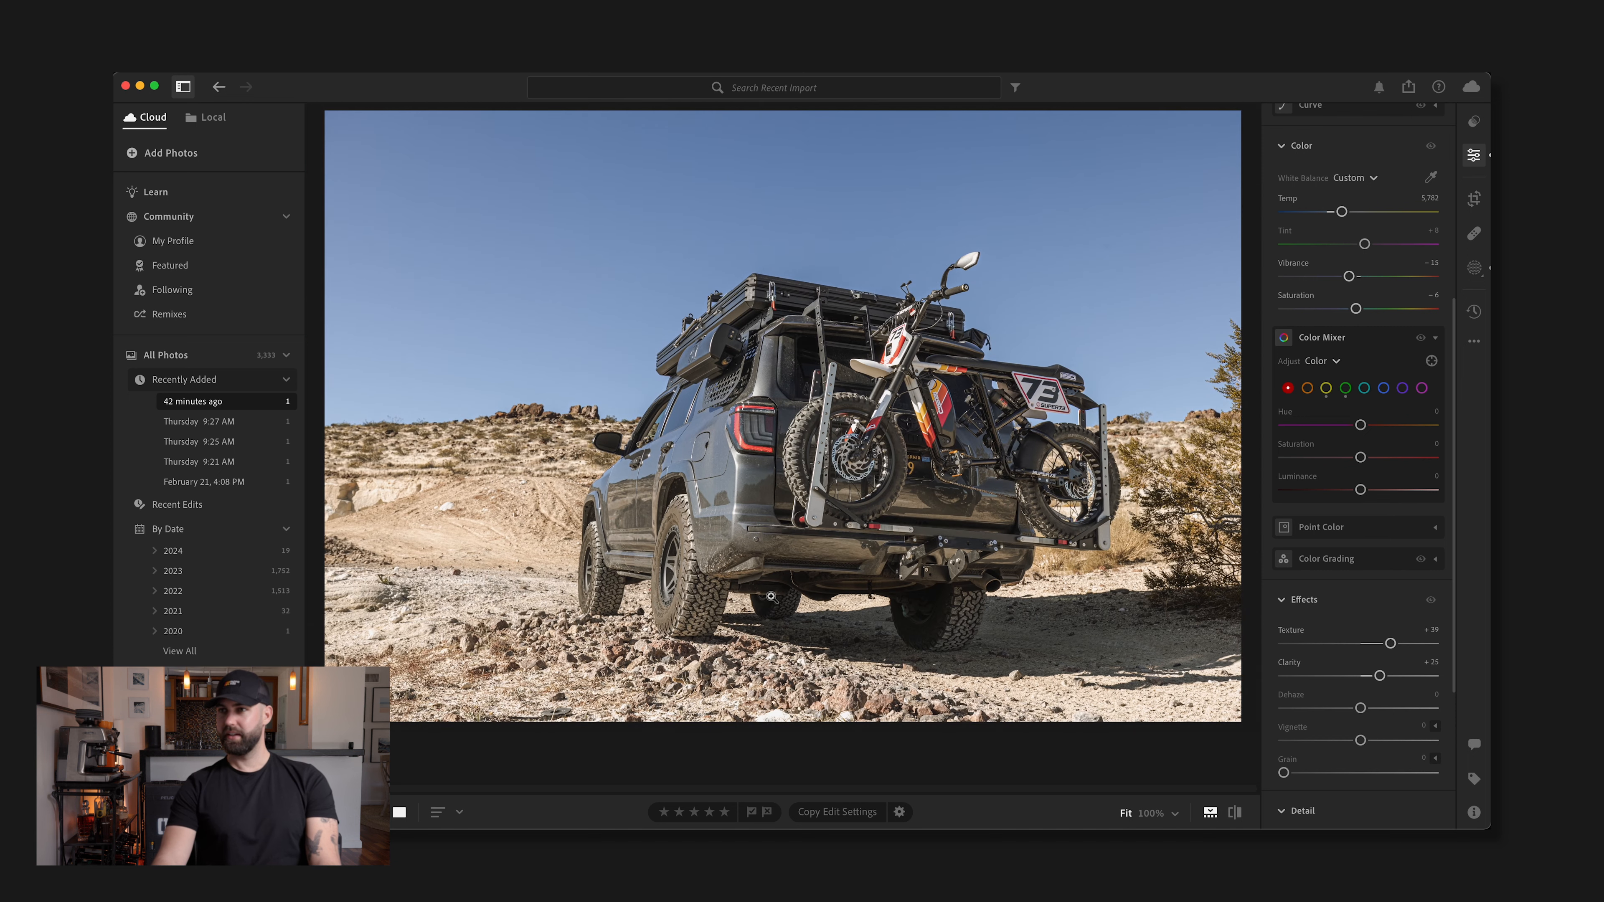
# Crop the photo tighter around the truck and bike, keeping the original aspect ratio
pyautogui.click(1474, 199)
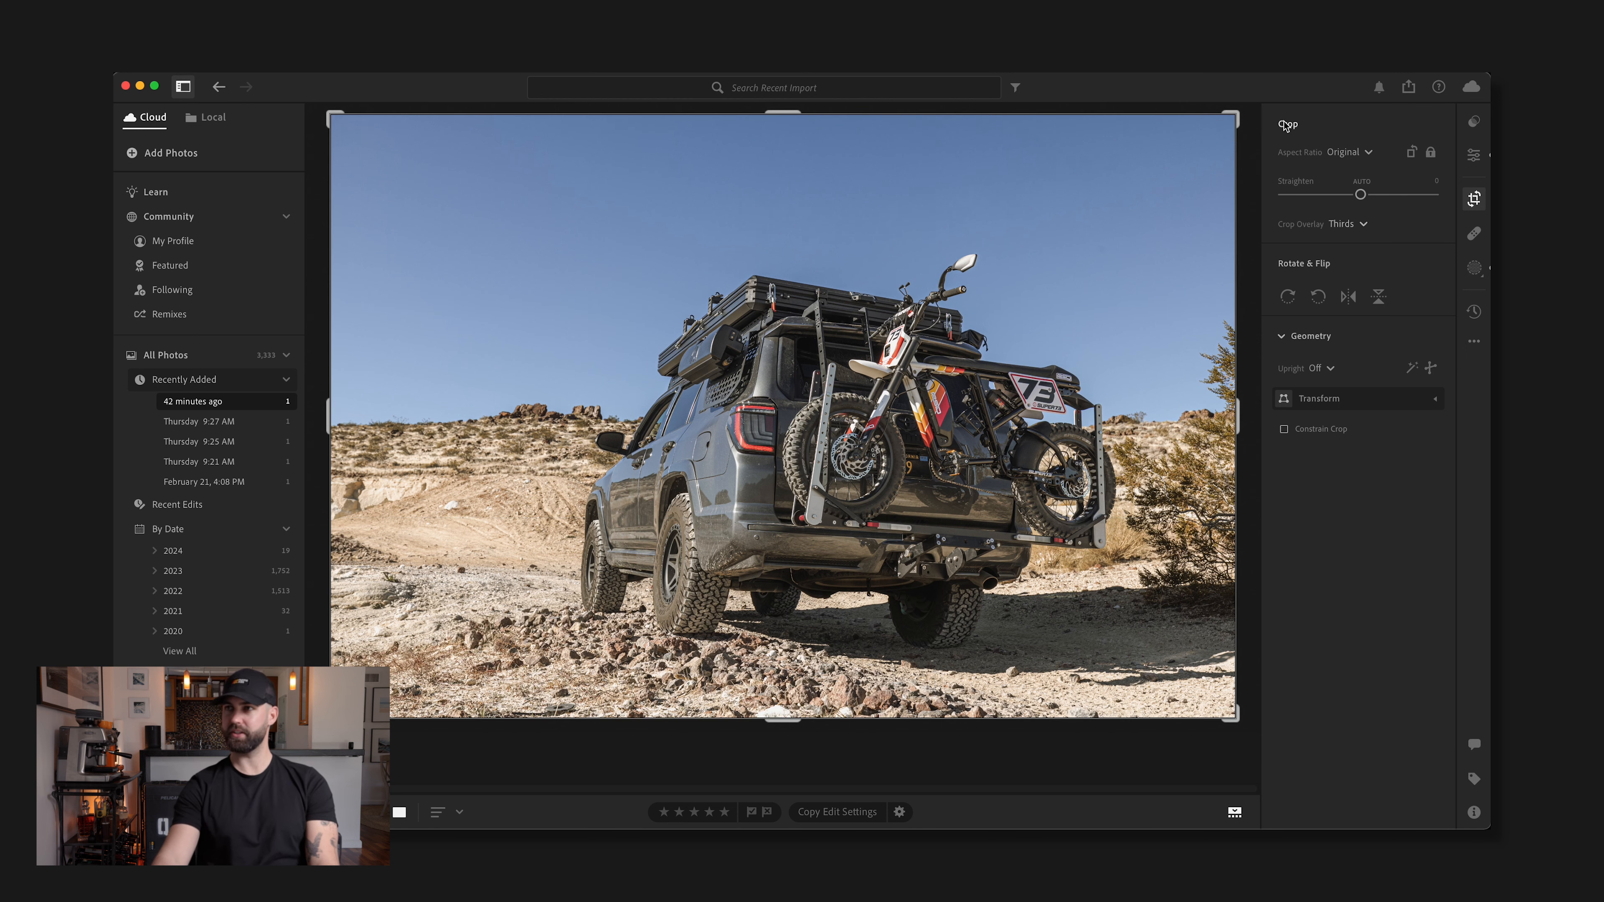
pyautogui.moveTo(1237, 108); pyautogui.dragTo(1182, 141)
pyautogui.press('Return')
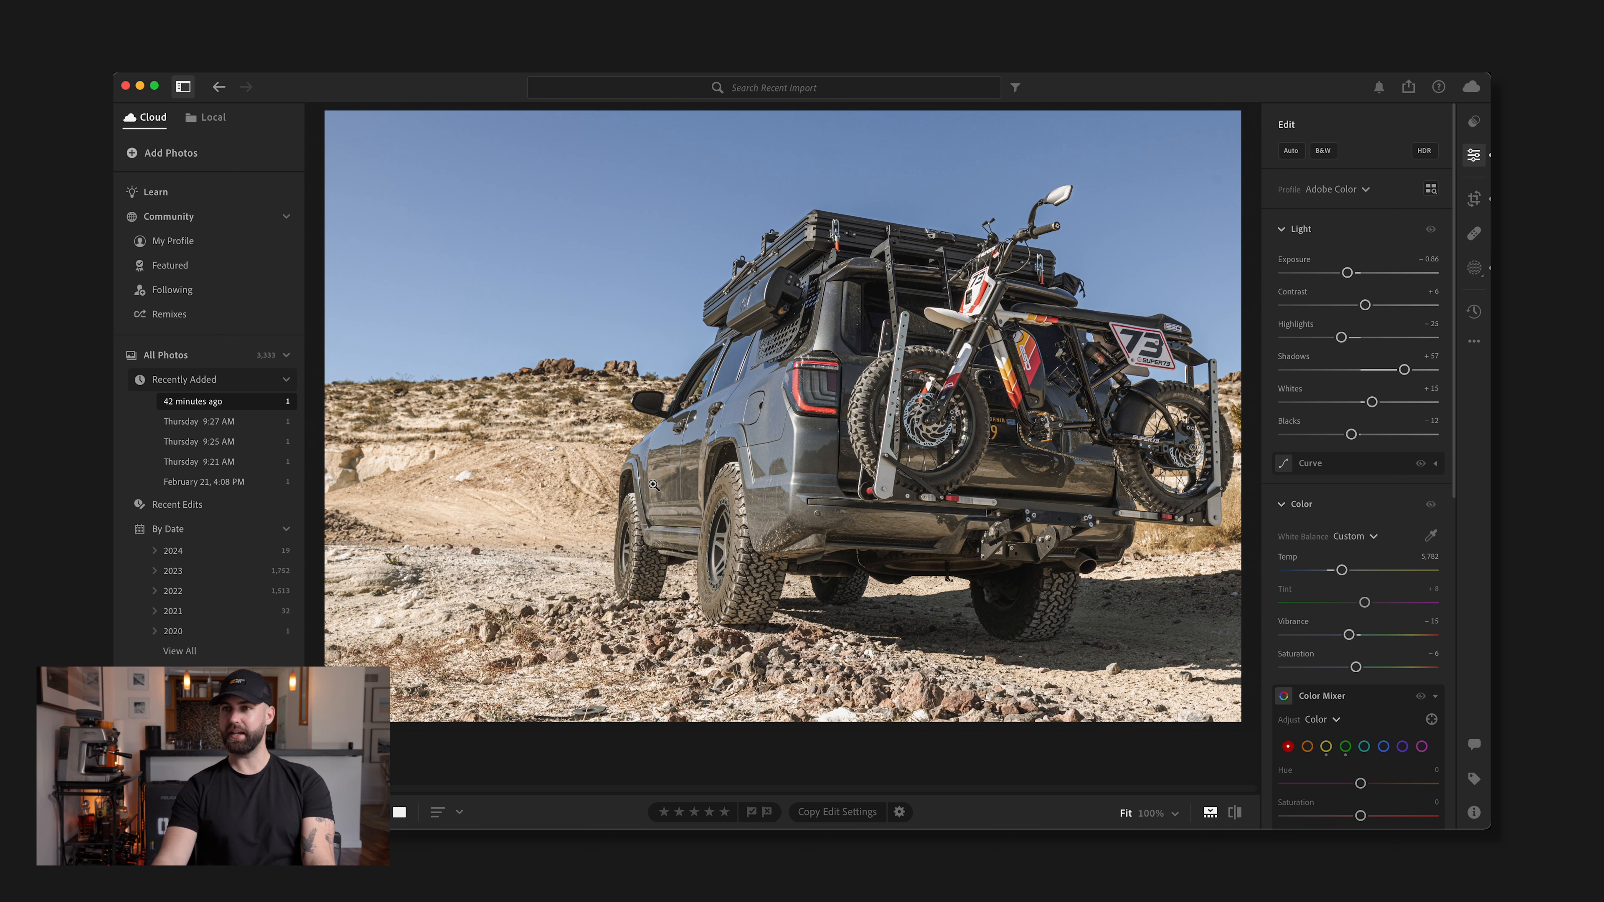
# Compare the cropped, edited photo with the unedited original several times
pyautogui.press('\\')
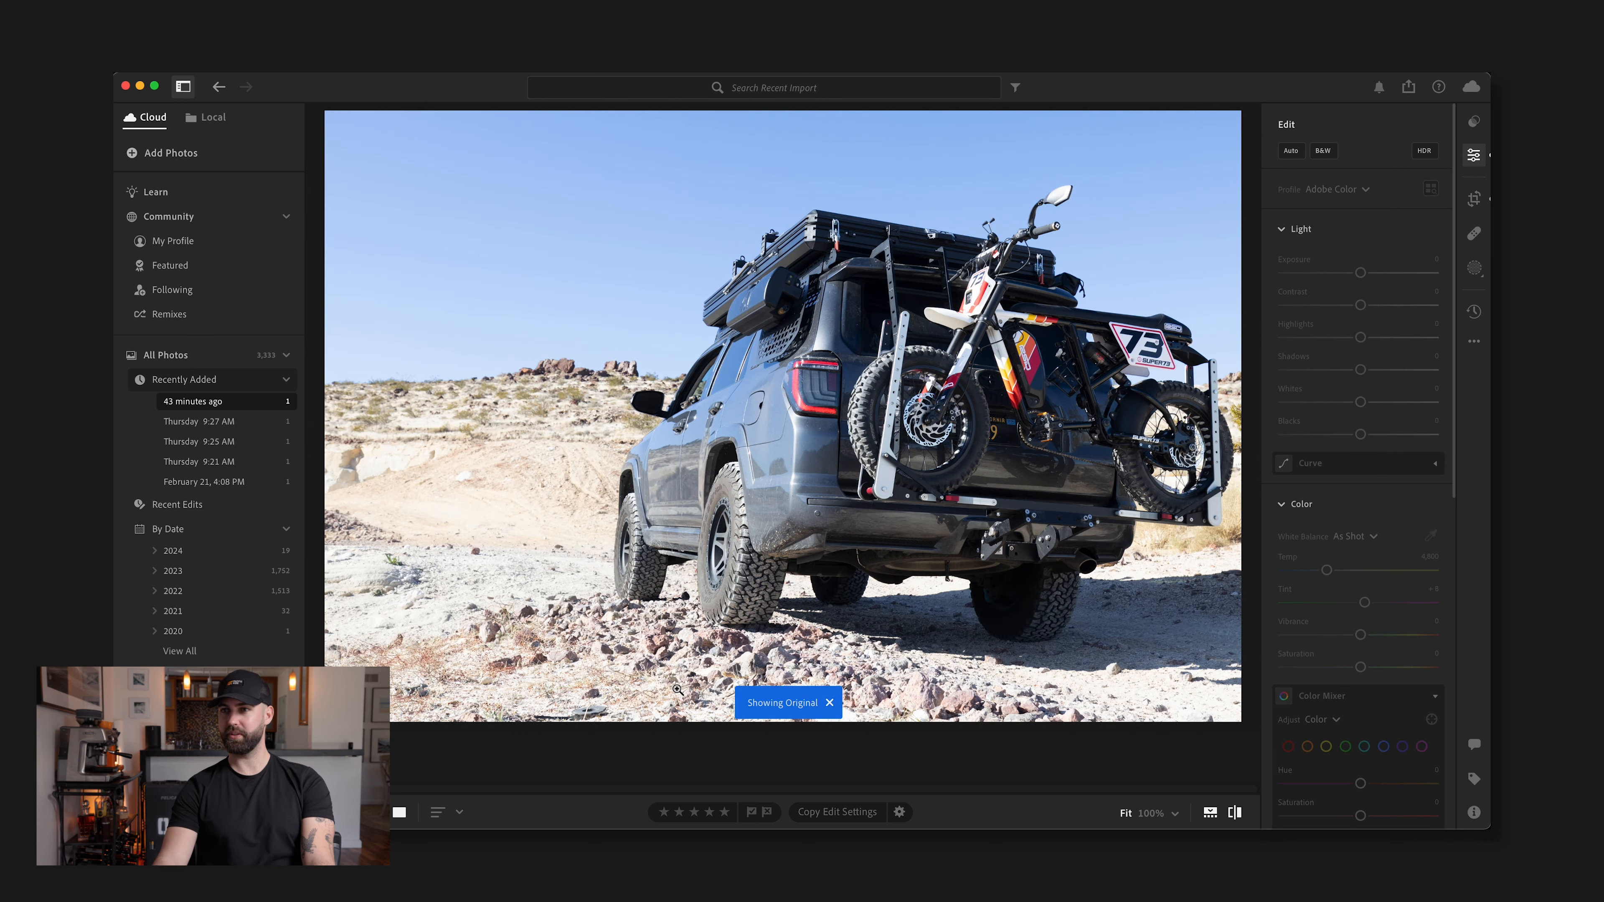
pyautogui.press('\\')
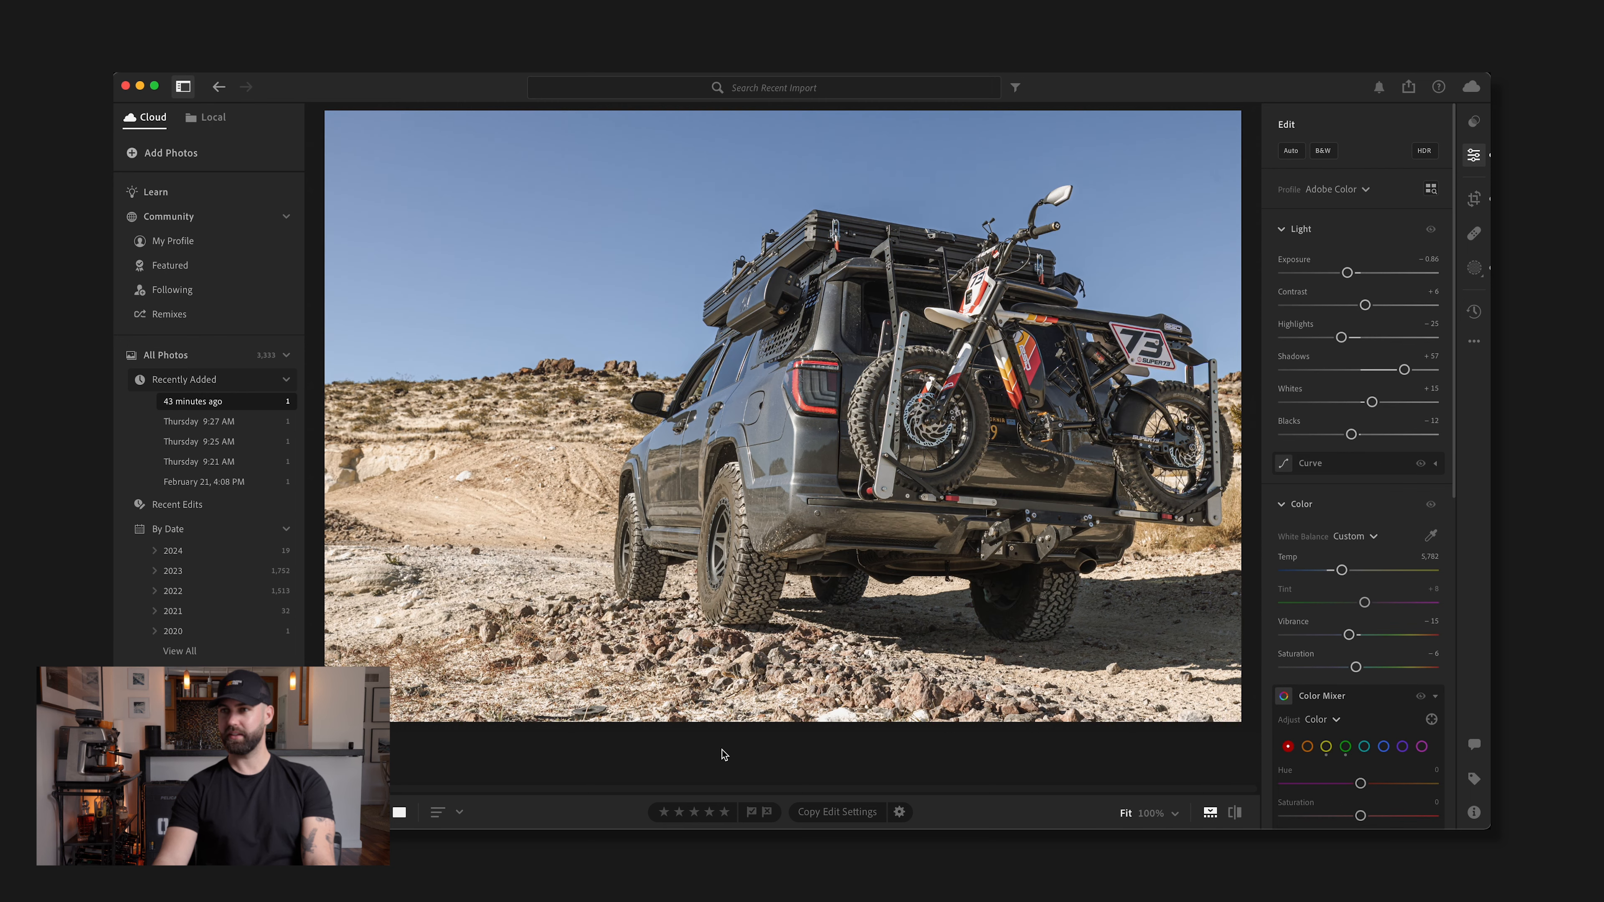
pyautogui.press('\\')
pyautogui.press('\\')
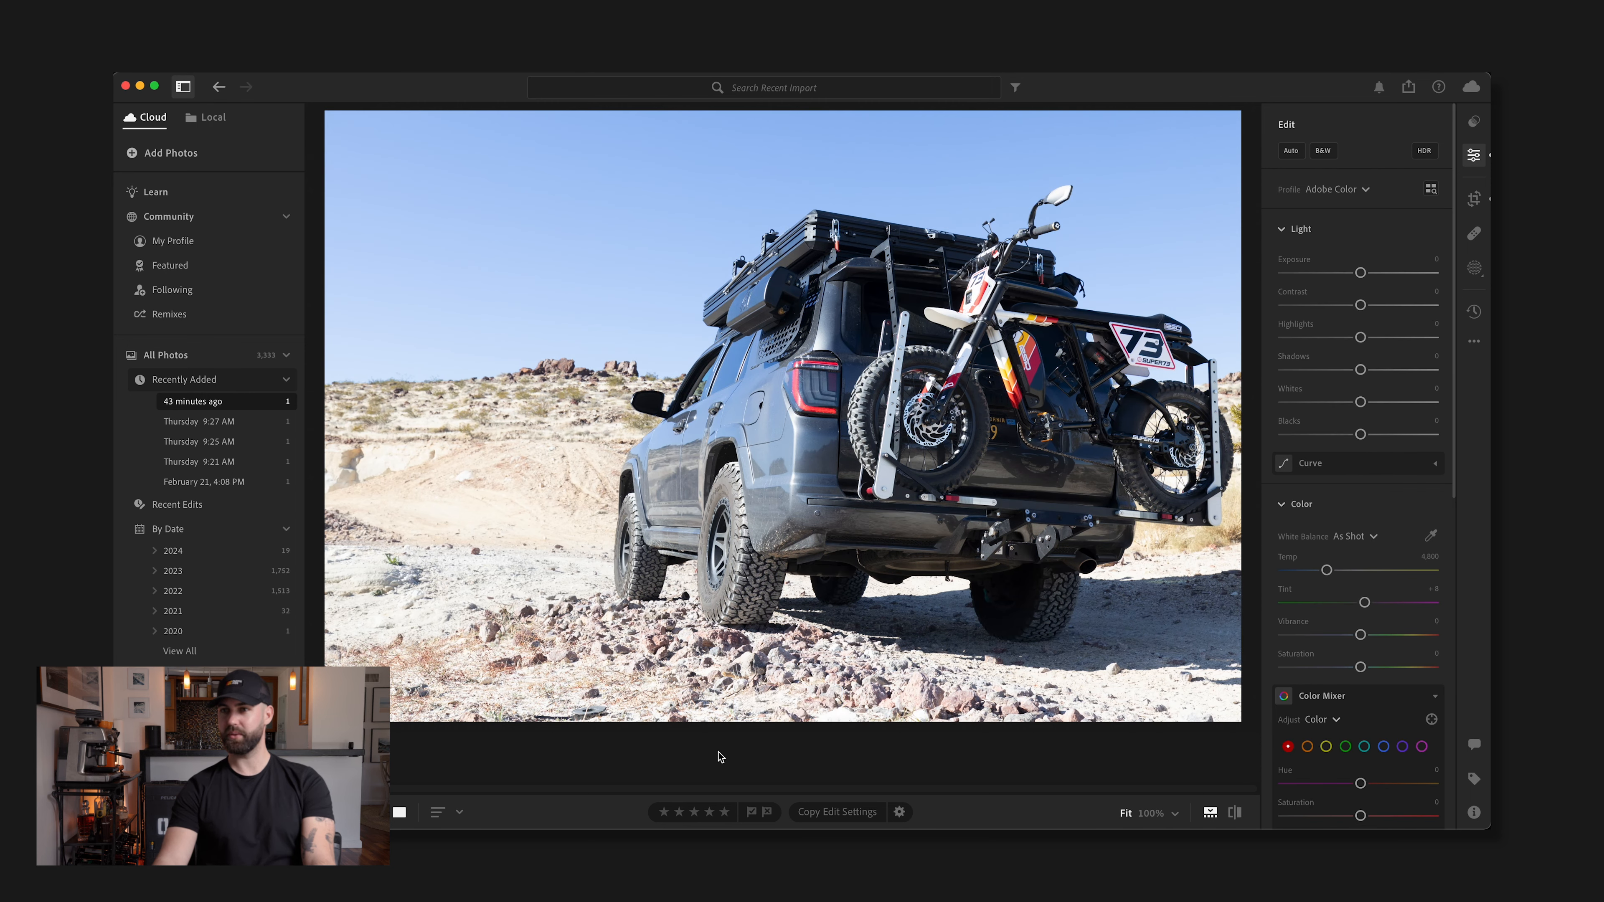
pyautogui.press('\\')
pyautogui.press('\\')
# Export the photo as a full-size JPG at 100% quality in the sRGB color space
pyautogui.click(255, 64)
pyautogui.click(486, 89)
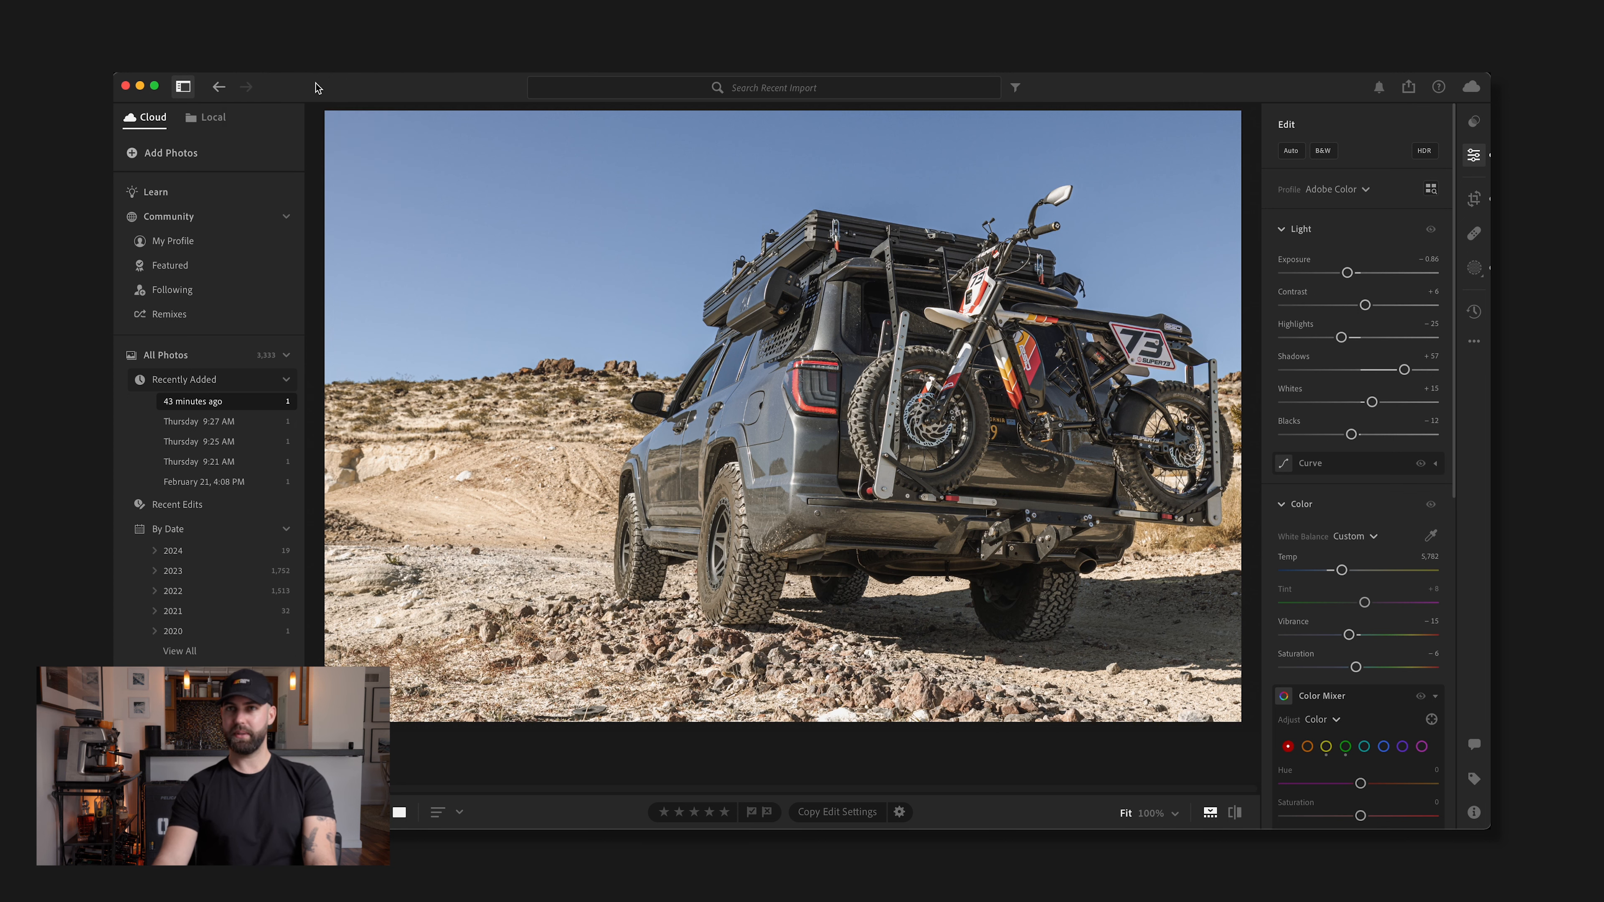
pyautogui.click(255, 64)
pyautogui.click(284, 147)
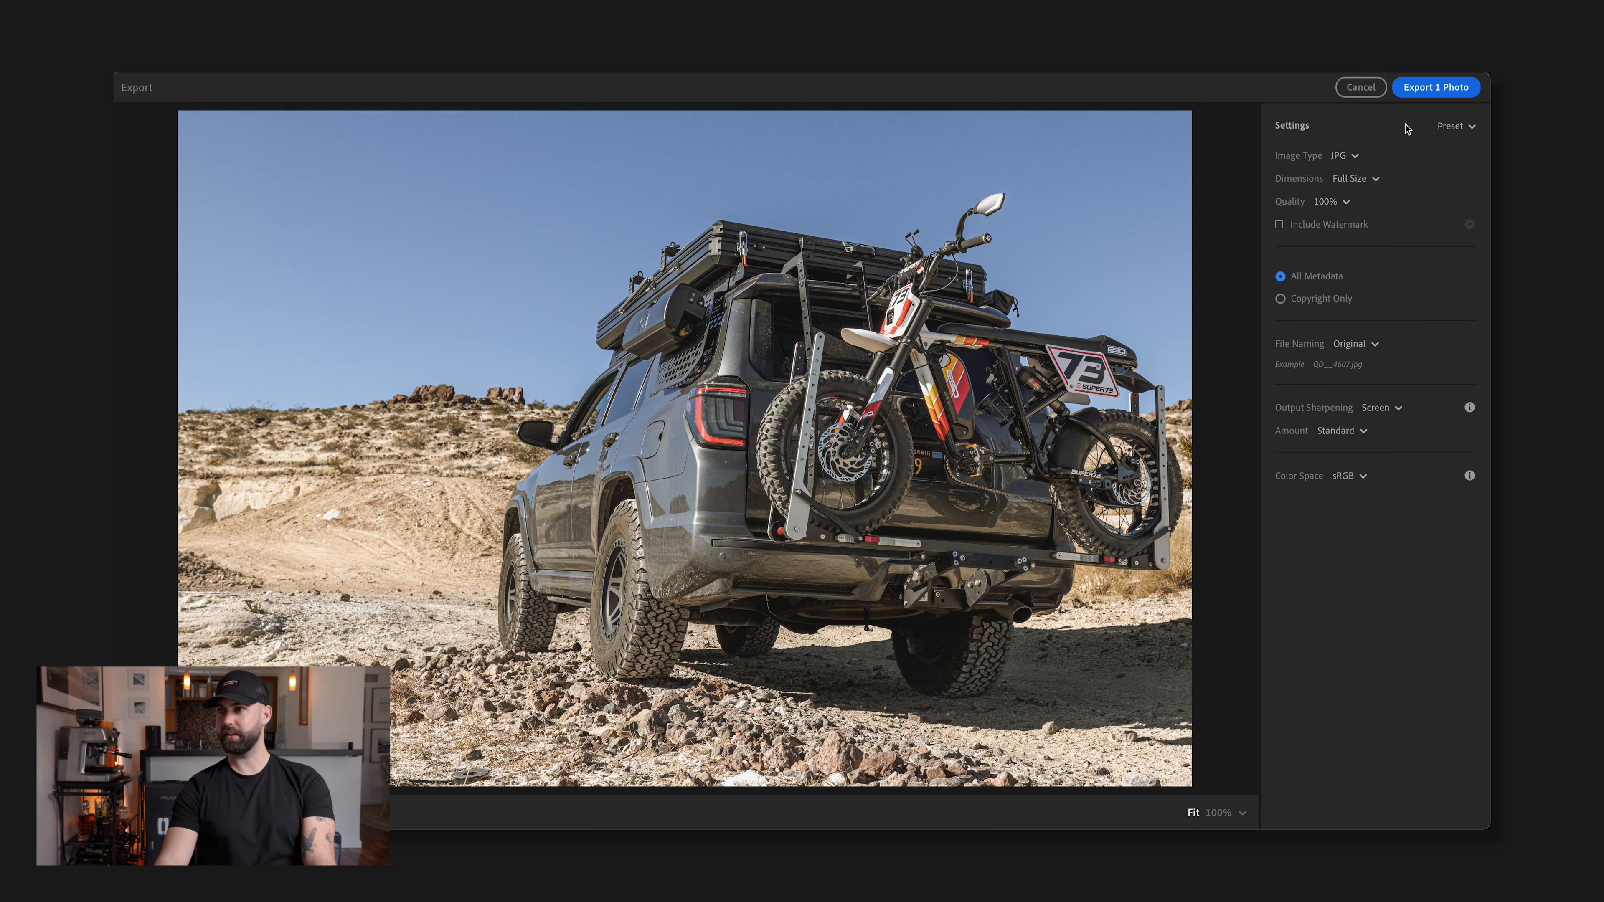
pyautogui.click(1436, 93)
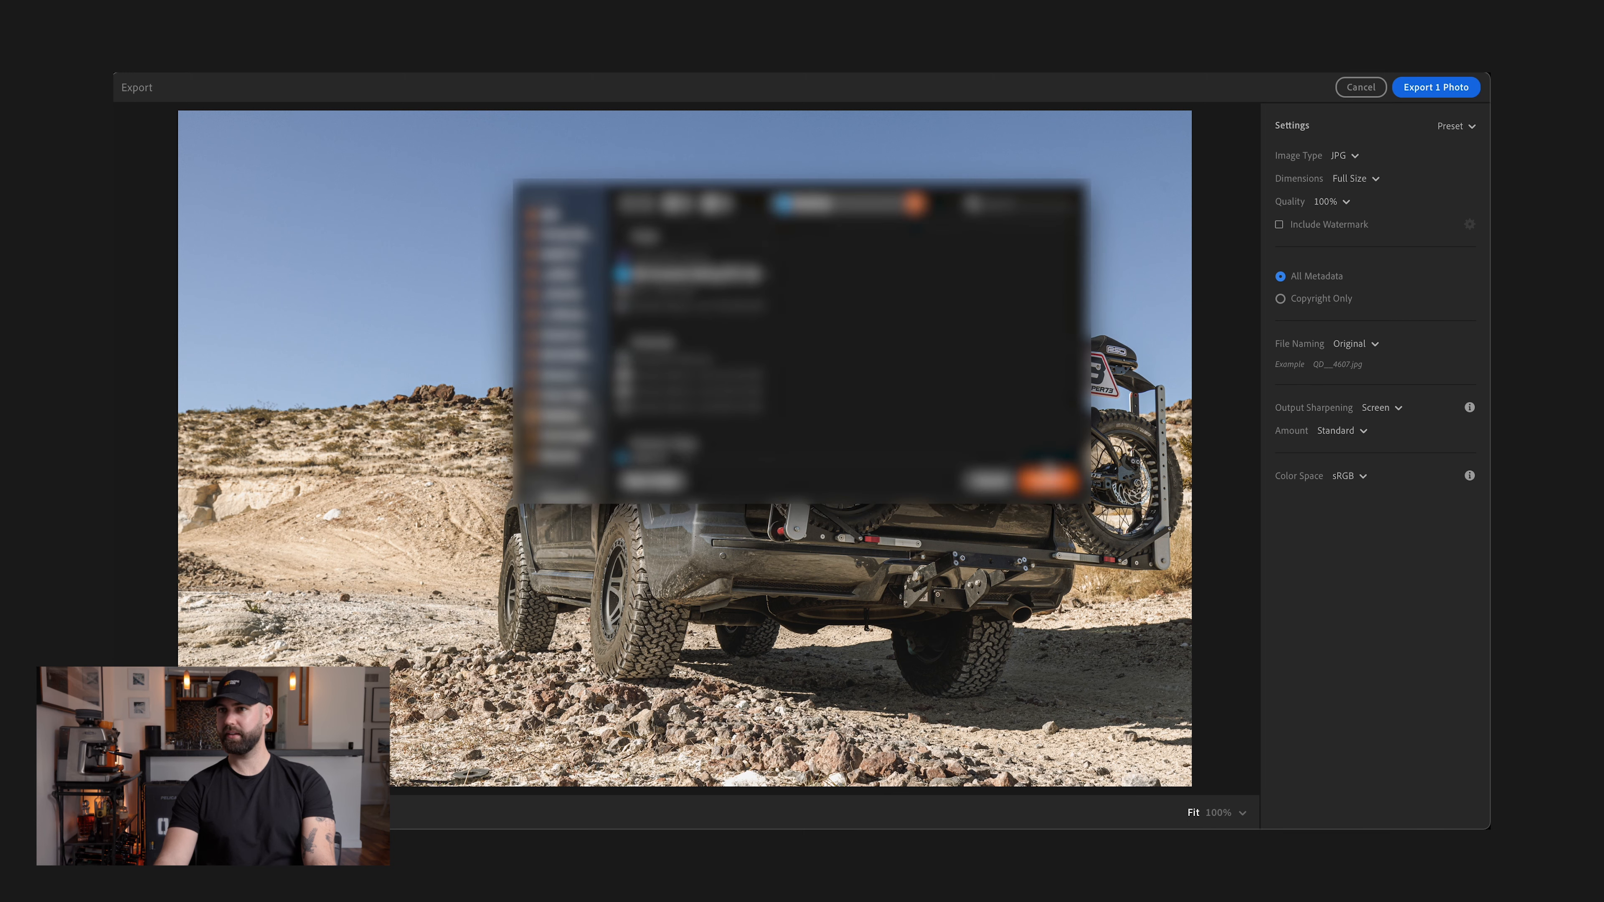
pyautogui.click(1050, 478)
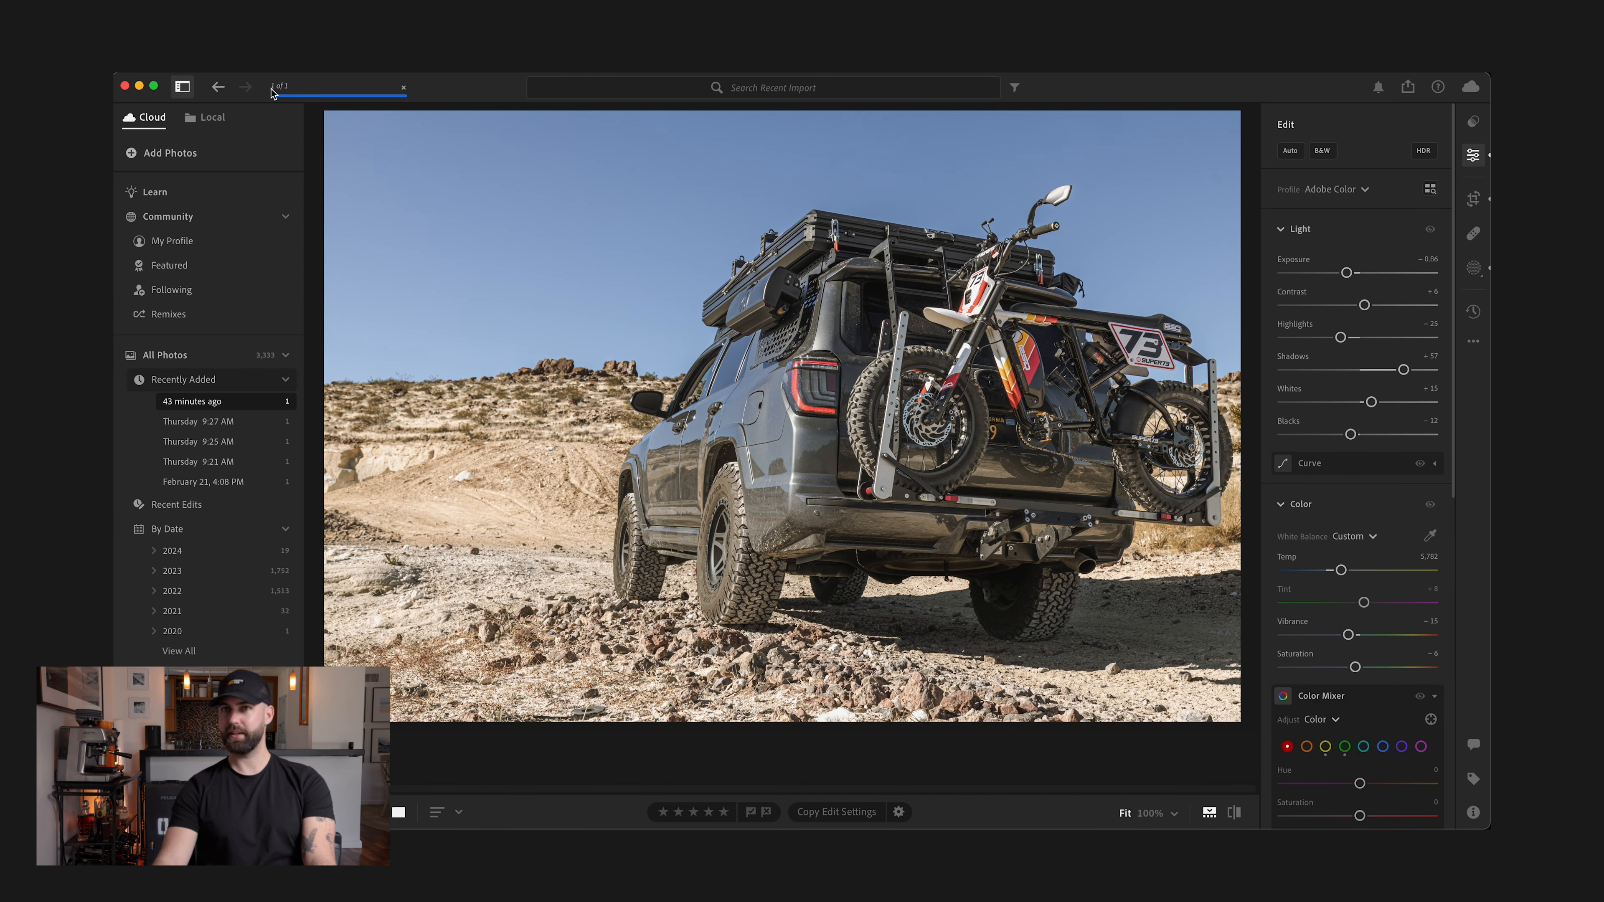